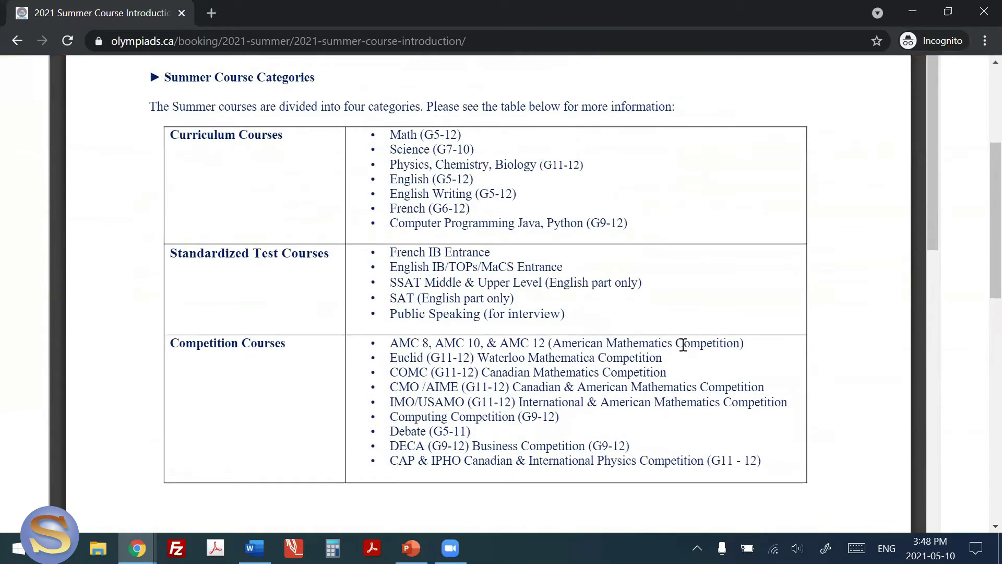
Read through the summer course introduction document, from the course categories to the One-Time Payment, Unlimited Repeat section
{"action": "scroll", "coordinate": [681, 347], "scroll_direction": "down", "scroll_amount": 14}
{"action": "scroll", "coordinate": [686, 351], "scroll_direction": "down", "scroll_amount": 2}
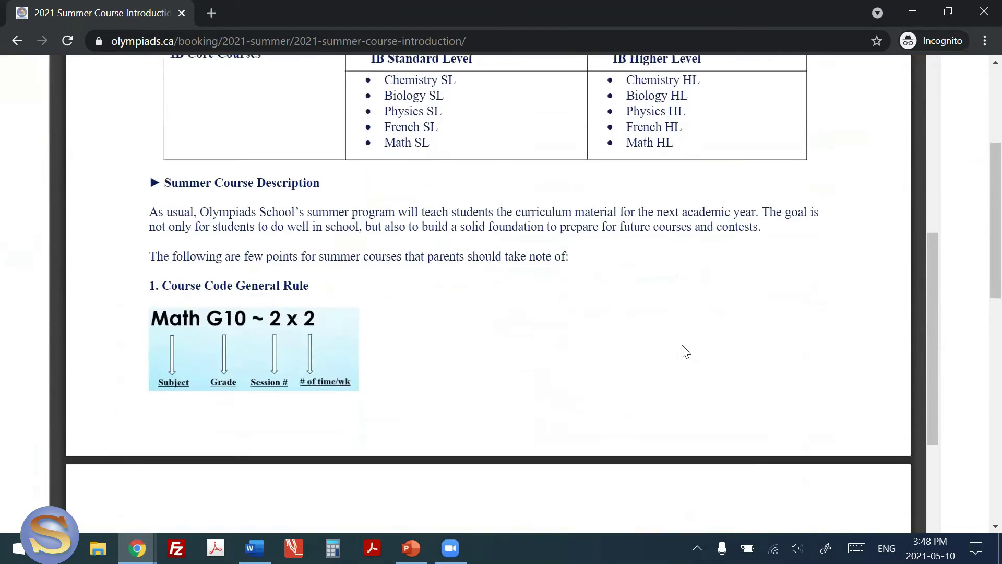
{"action": "scroll", "coordinate": [685, 351], "scroll_direction": "down", "scroll_amount": 12}
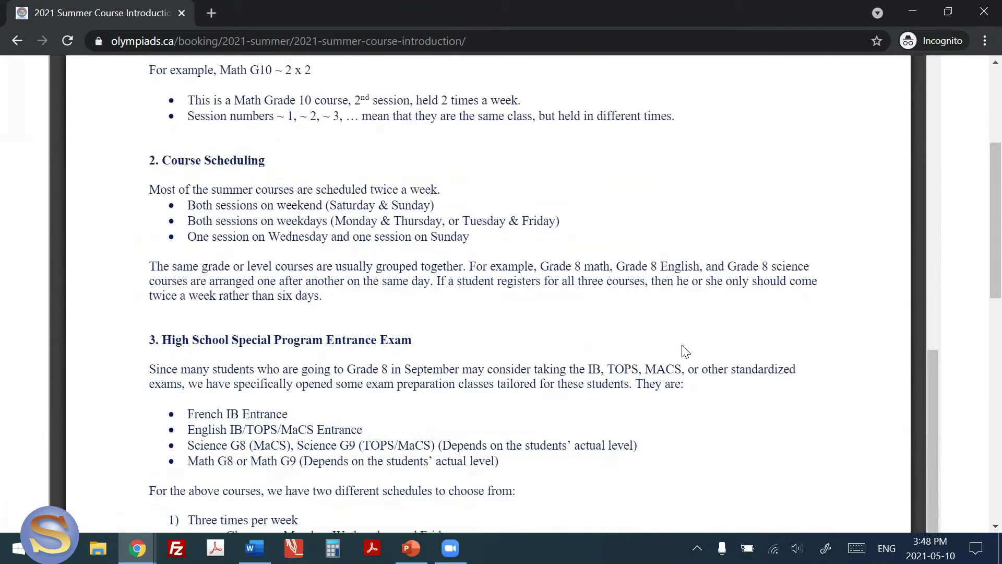
{"action": "scroll", "coordinate": [685, 351], "scroll_direction": "down", "scroll_amount": 5}
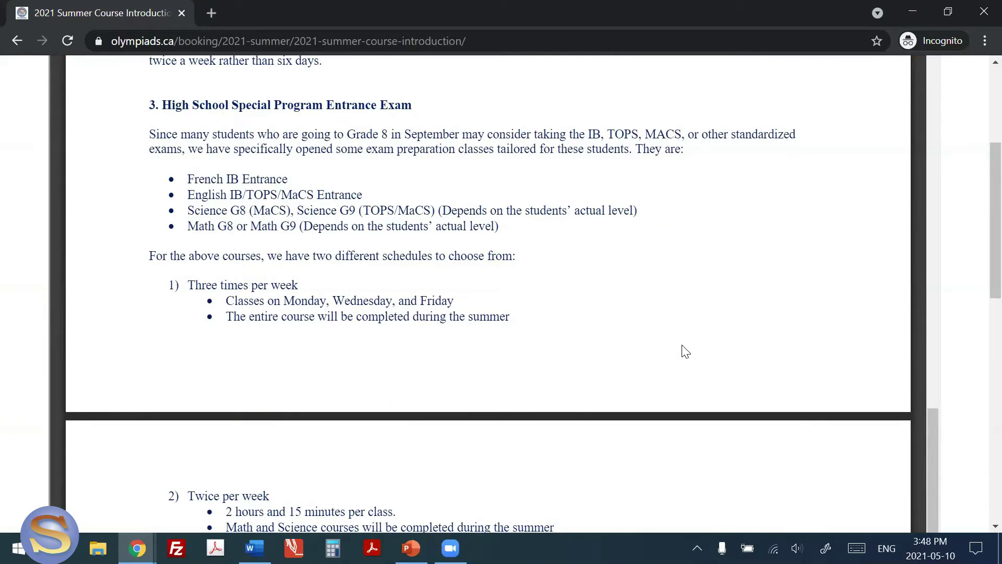
{"action": "scroll", "coordinate": [685, 351], "scroll_direction": "down", "scroll_amount": 6}
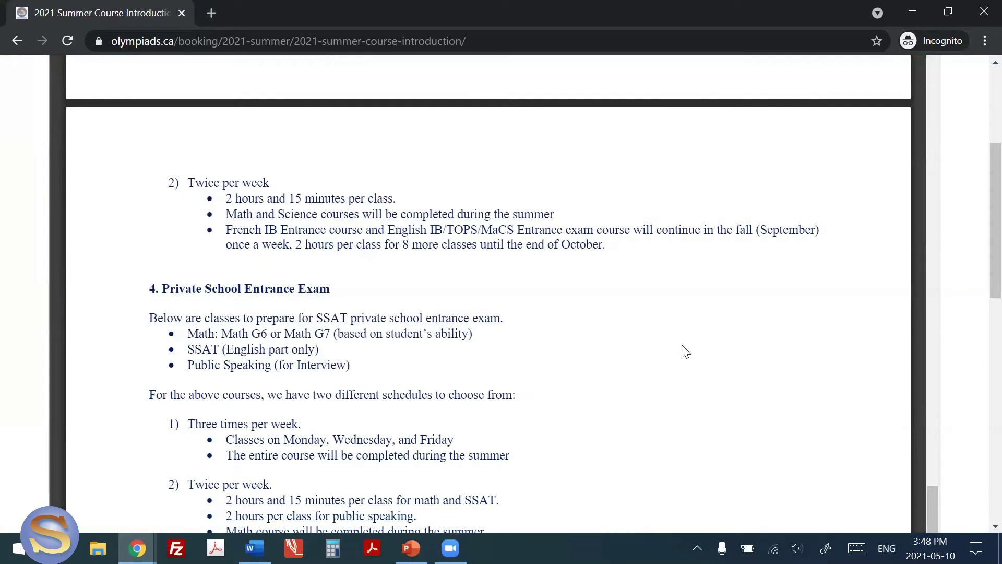
{"action": "scroll", "coordinate": [686, 351], "scroll_direction": "down", "scroll_amount": 6}
{"action": "scroll", "coordinate": [686, 351], "scroll_direction": "down", "scroll_amount": 5}
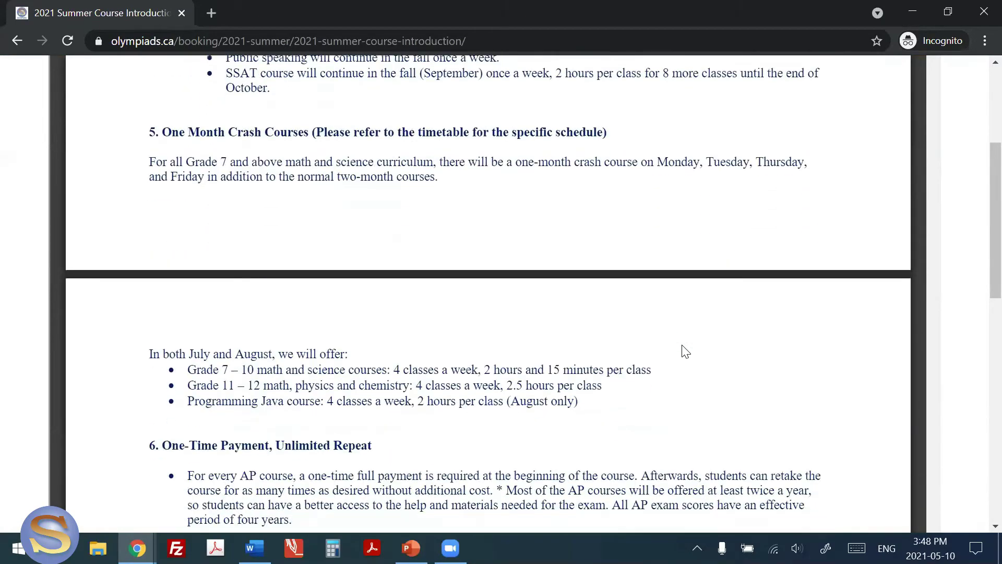
{"action": "scroll", "coordinate": [685, 351], "scroll_direction": "down", "scroll_amount": 3}
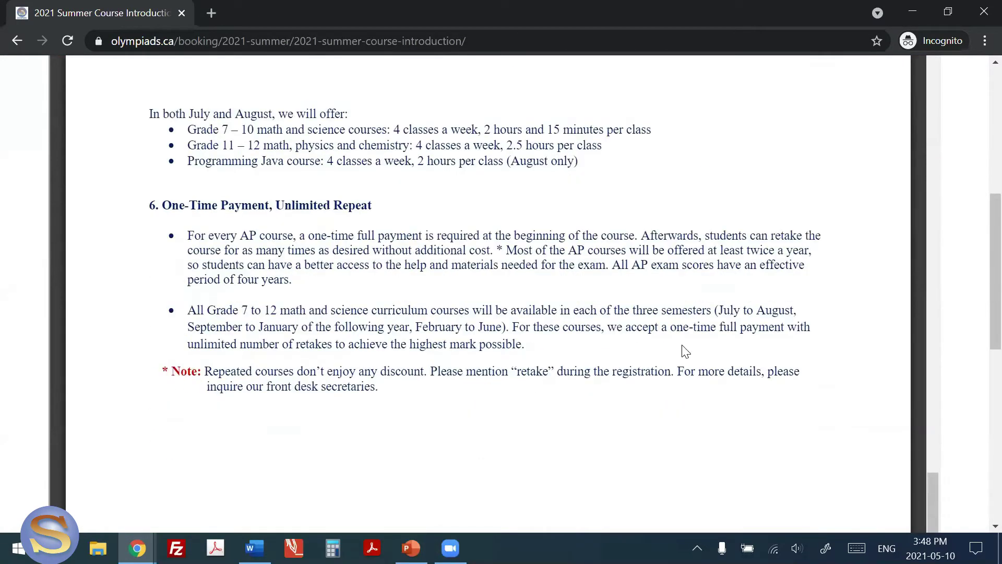
{"action": "scroll", "coordinate": [974, 351], "scroll_direction": "up", "scroll_amount": 7}
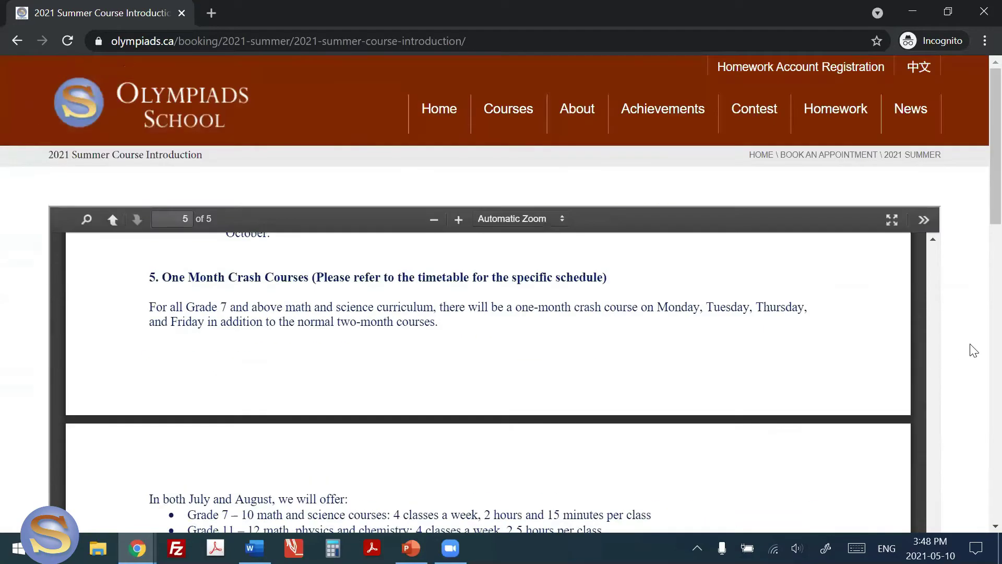
Open the summer registration policy from the school's home page and highlight the rule for families with two or more children
{"action": "left_click", "coordinate": [17, 41]}
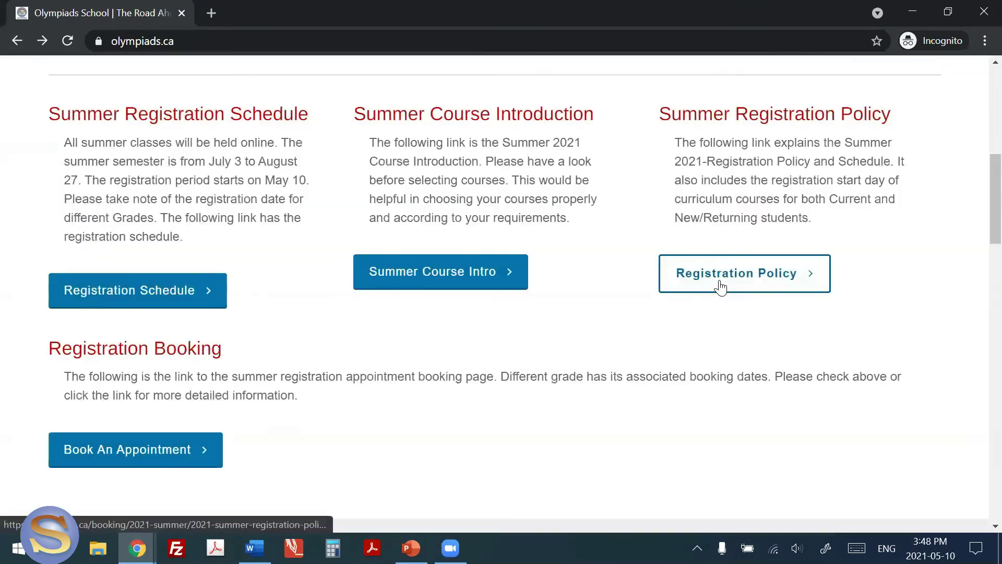
{"action": "left_click", "coordinate": [721, 284]}
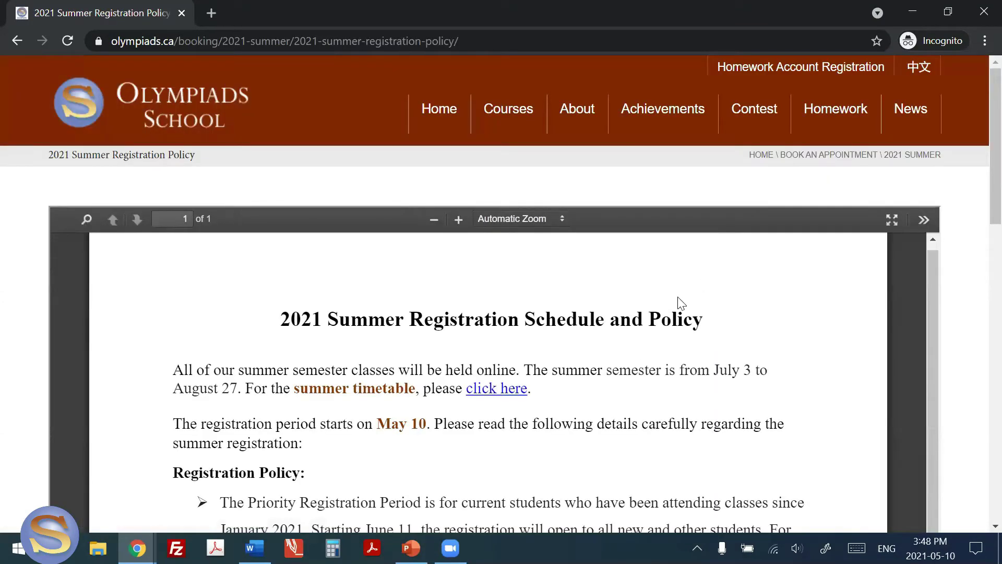
{"action": "scroll", "coordinate": [677, 355], "scroll_direction": "down", "scroll_amount": 1}
{"action": "scroll", "coordinate": [978, 409], "scroll_direction": "down", "scroll_amount": 2}
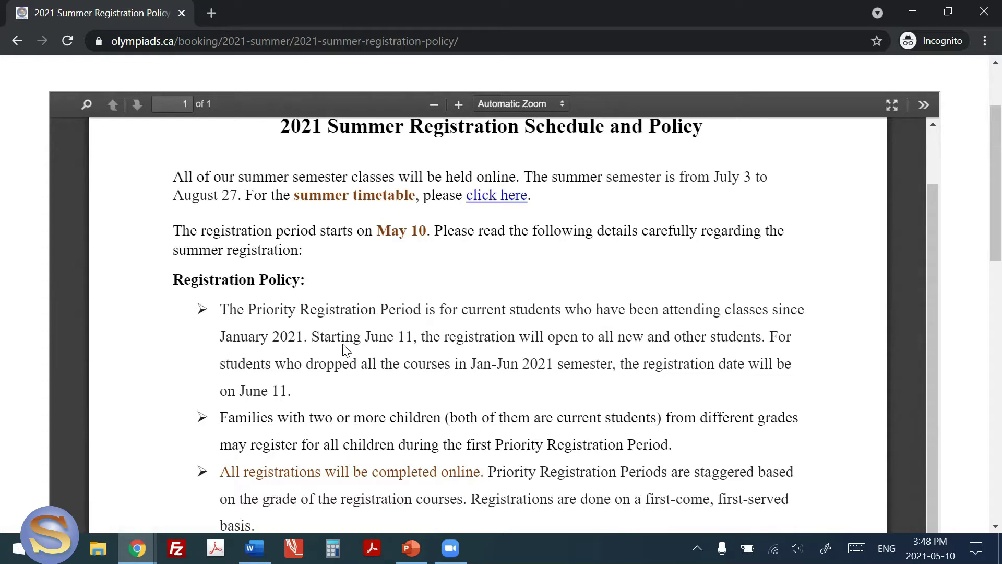
{"action": "scroll", "coordinate": [343, 349], "scroll_direction": "down", "scroll_amount": 1}
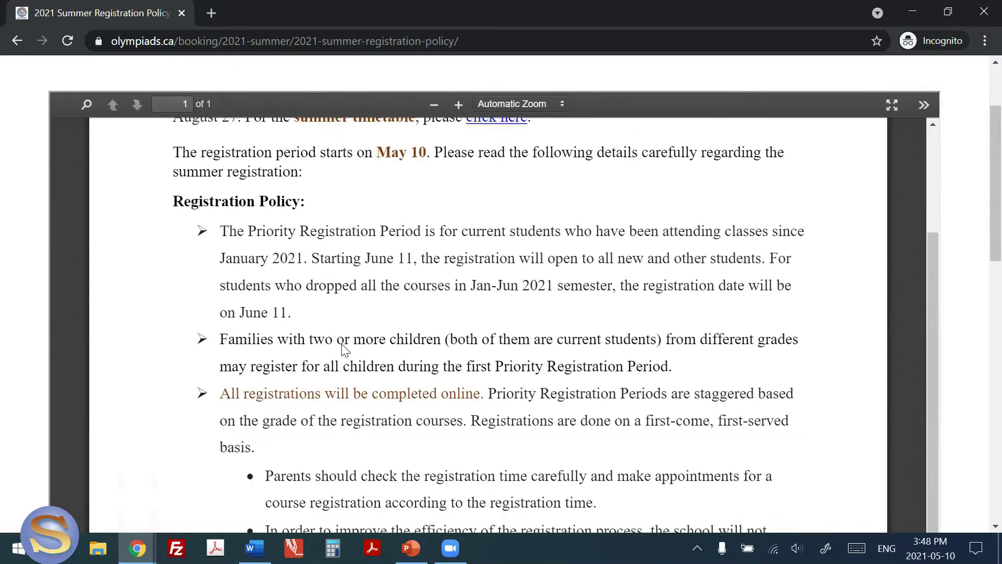
{"action": "left_click_drag", "start_coordinate": [226, 343], "coordinate": [657, 365]}
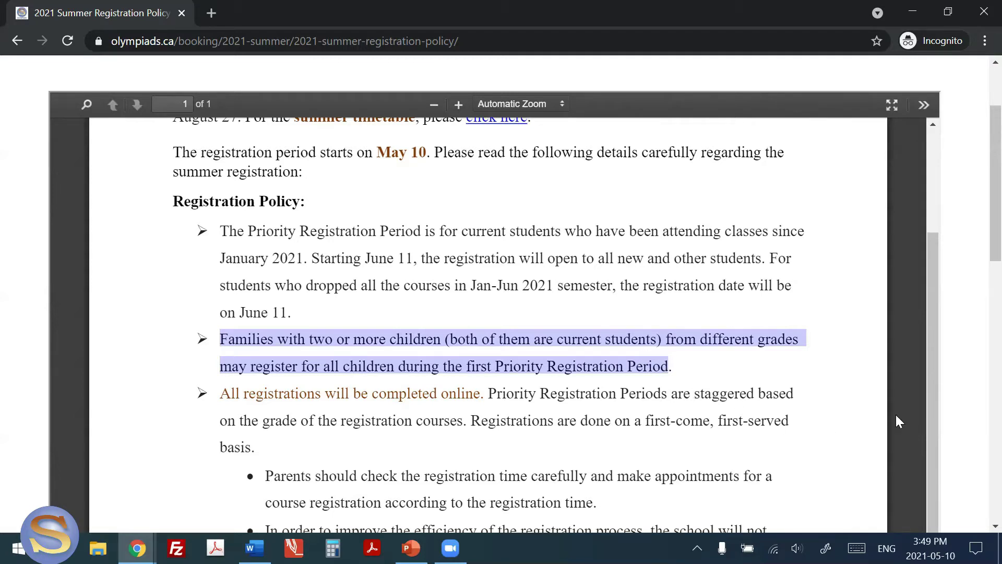
Review the remaining registration policy rules on appointments, academic counselling support, timetables and invoices
{"action": "scroll", "coordinate": [961, 425], "scroll_direction": "down", "scroll_amount": 3}
{"action": "scroll", "coordinate": [960, 426], "scroll_direction": "down", "scroll_amount": 10}
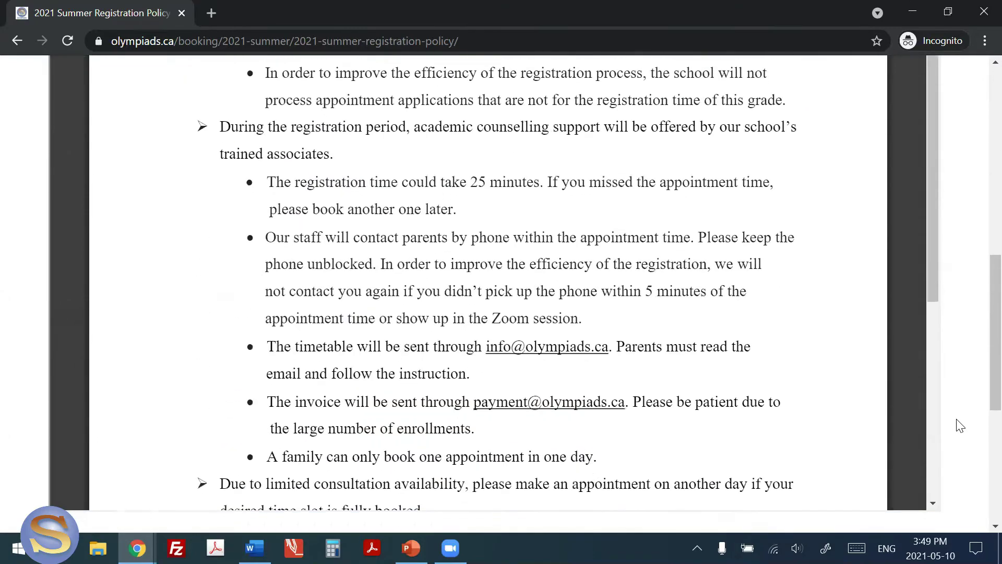
{"action": "scroll", "coordinate": [575, 312], "scroll_direction": "up", "scroll_amount": 3}
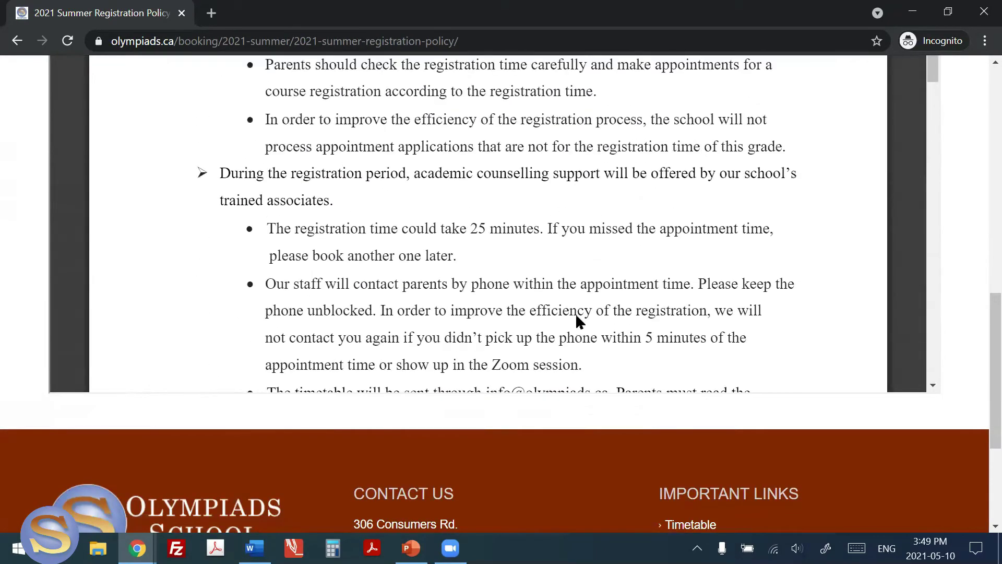
{"action": "scroll", "coordinate": [962, 325], "scroll_direction": "up", "scroll_amount": 3}
{"action": "scroll", "coordinate": [752, 276], "scroll_direction": "up", "scroll_amount": 4}
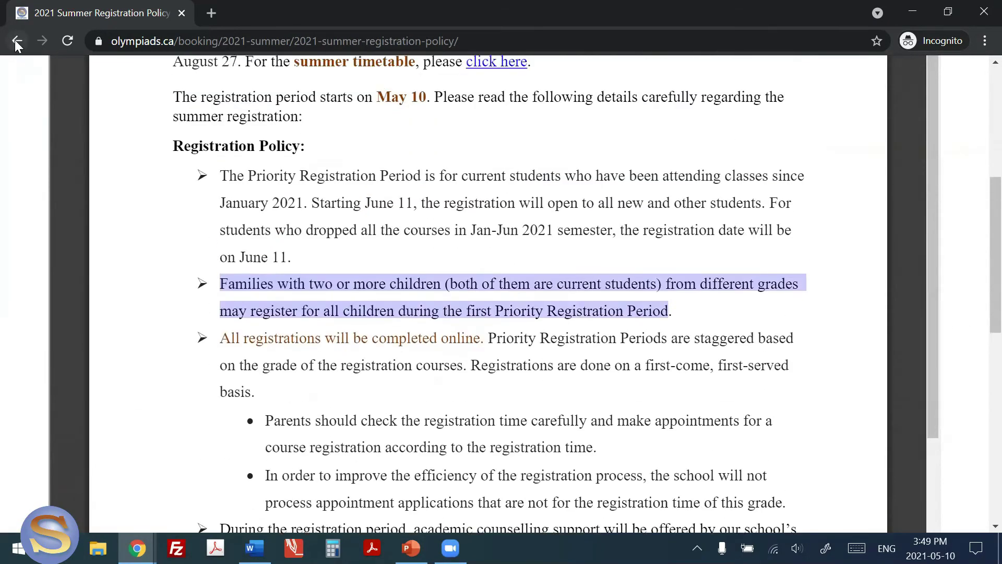
Open the summer registration schedule from the home page and highlight the Grade 5 - 6 booking opening and registration dates for Jan - Jun 2021 students
{"action": "left_click", "coordinate": [17, 40]}
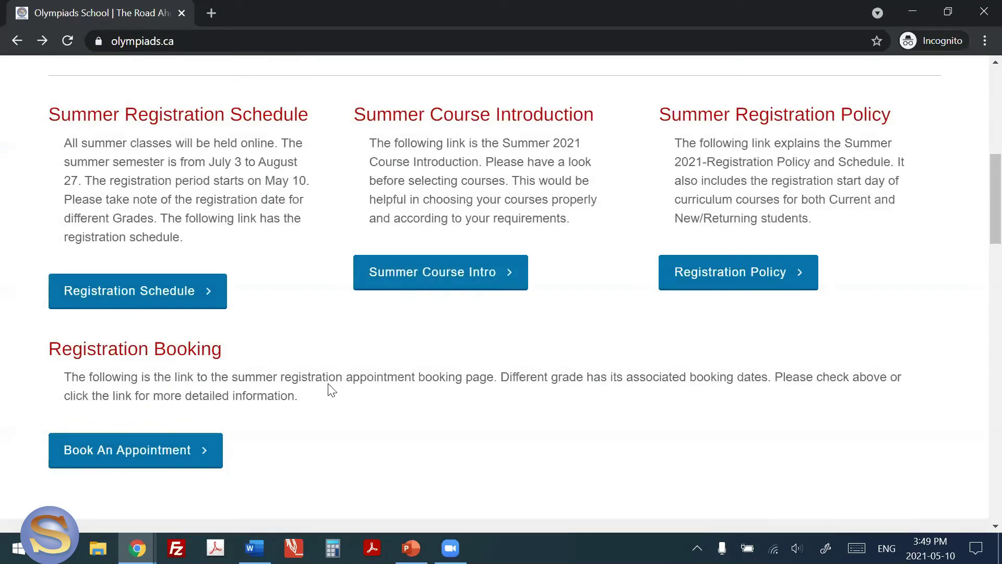
{"action": "left_click", "coordinate": [196, 294]}
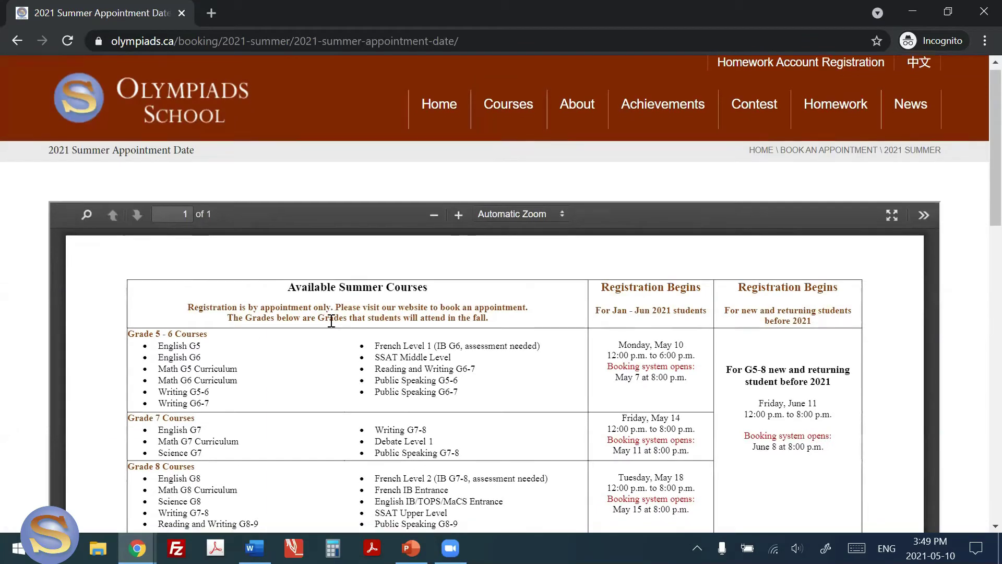
{"action": "scroll", "coordinate": [366, 335], "scroll_direction": "down", "scroll_amount": 3}
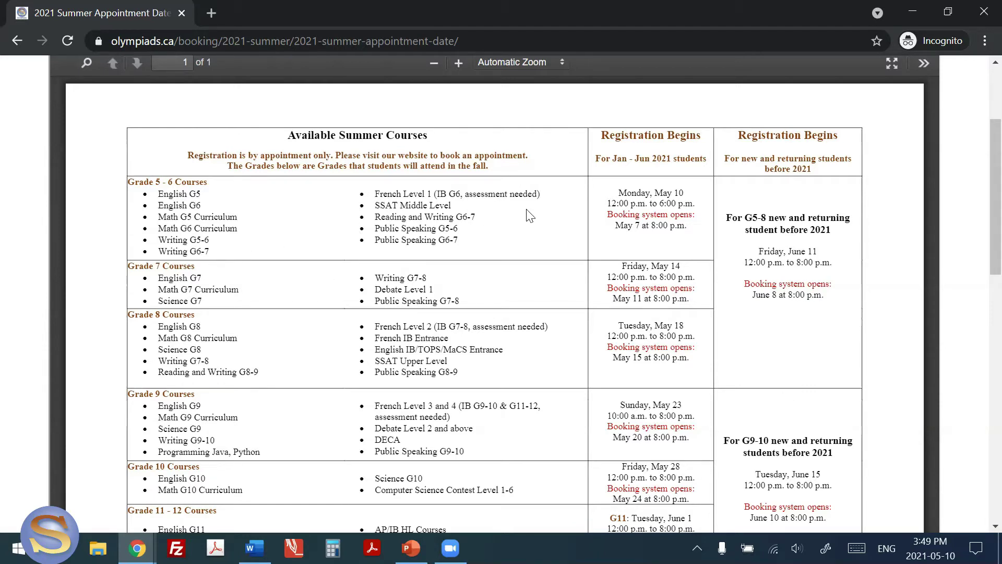
{"action": "left_click_drag", "start_coordinate": [613, 228], "coordinate": [655, 226]}
{"action": "left_click", "coordinate": [626, 229]}
{"action": "left_click", "coordinate": [652, 224]}
{"action": "left_click_drag", "start_coordinate": [624, 194], "coordinate": [680, 193]}
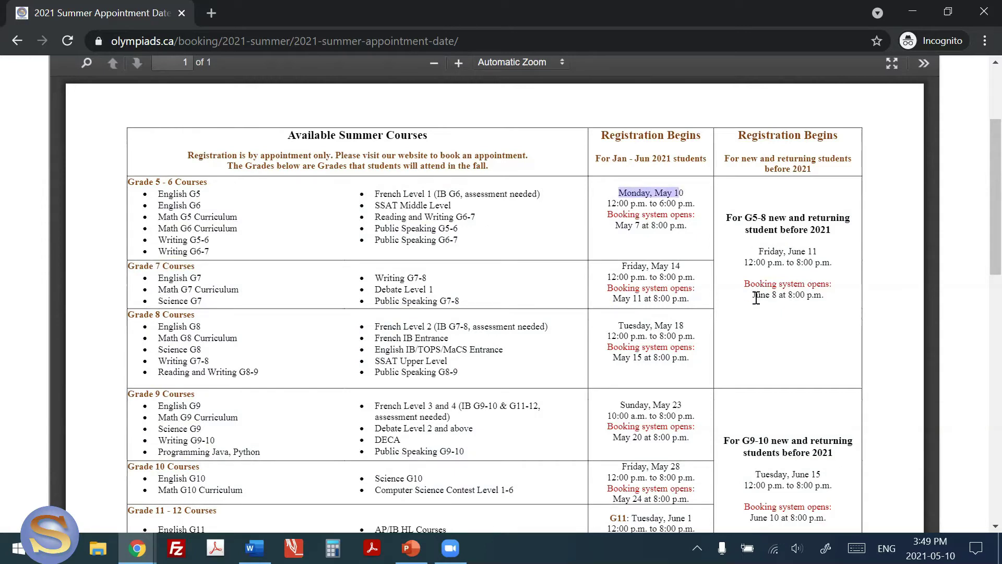
Highlight the booking opening and registration dates for G5-8 new and returning students, and recheck the Grade 5 - 6 dates for current students
{"action": "left_click_drag", "start_coordinate": [754, 296], "coordinate": [777, 295]}
{"action": "left_click_drag", "start_coordinate": [758, 252], "coordinate": [816, 256]}
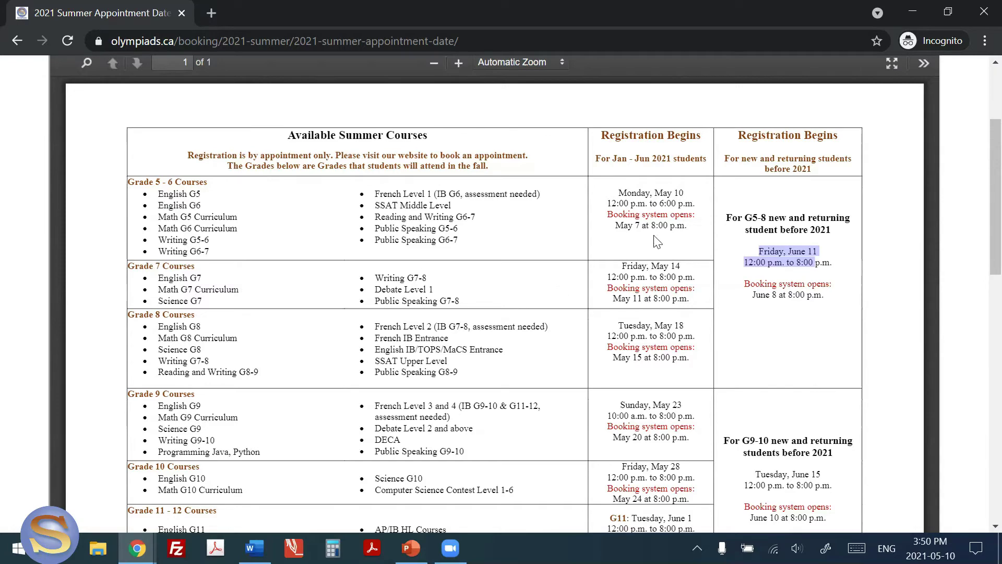
{"action": "left_click", "coordinate": [641, 227]}
{"action": "left_click_drag", "start_coordinate": [641, 227], "coordinate": [687, 201]}
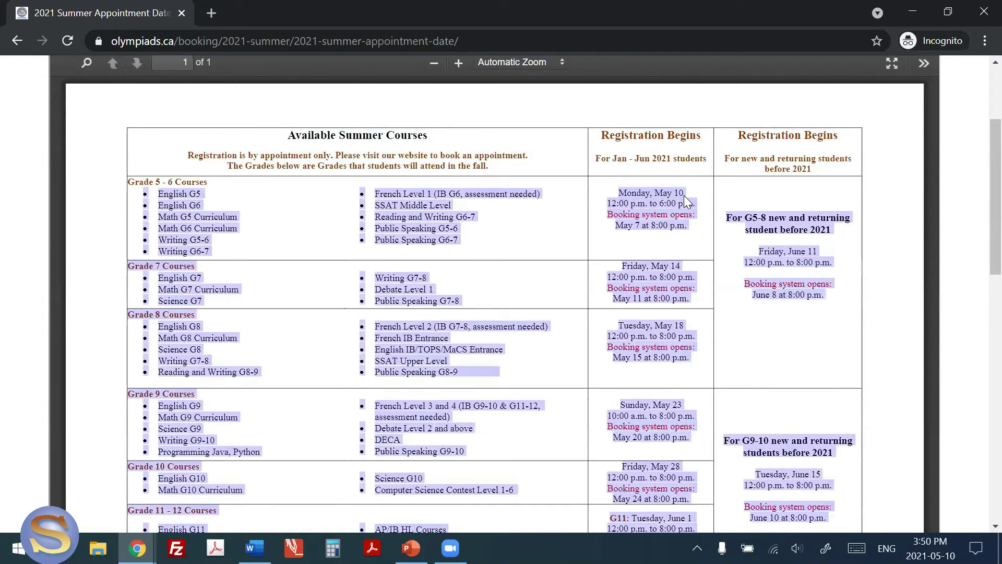
{"action": "left_click", "coordinate": [678, 221]}
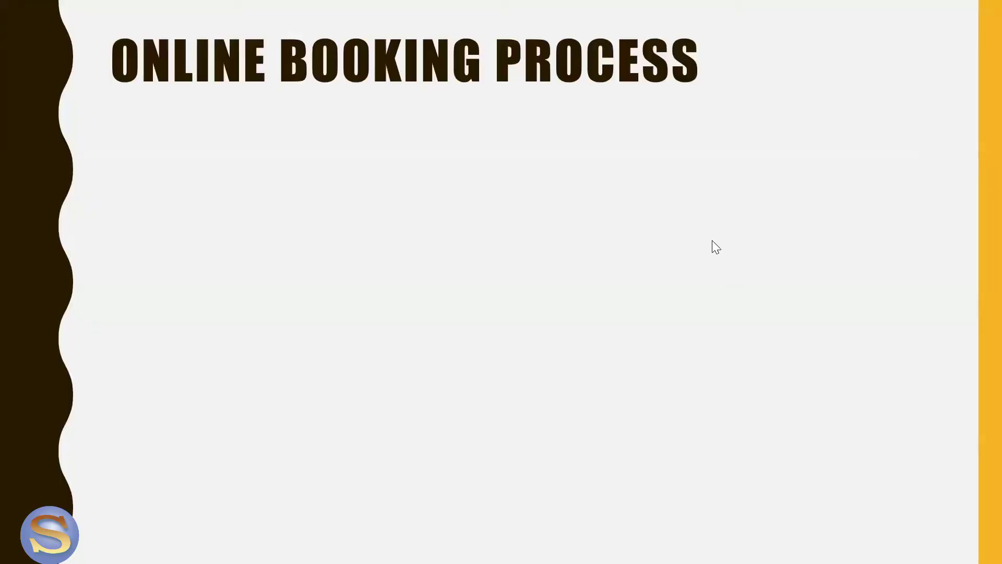
{"action": "left_click", "coordinate": [716, 239]}
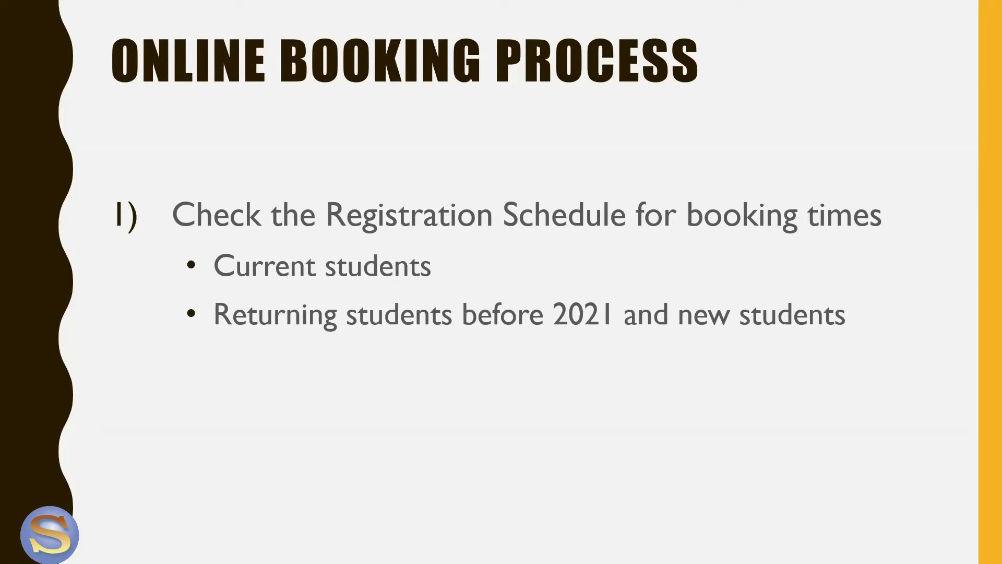
{"action": "key", "text": "Right"}
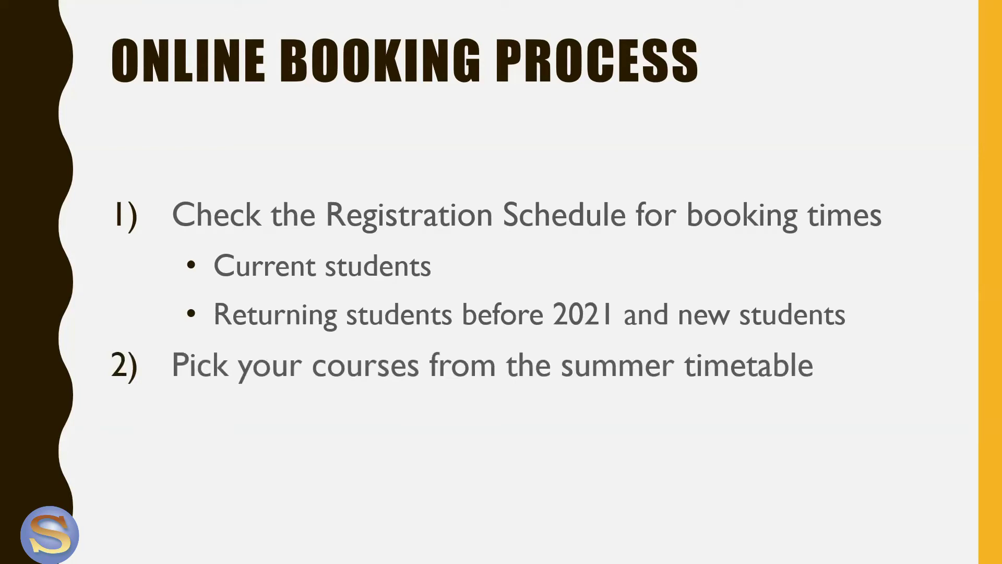
{"action": "key", "text": "Right"}
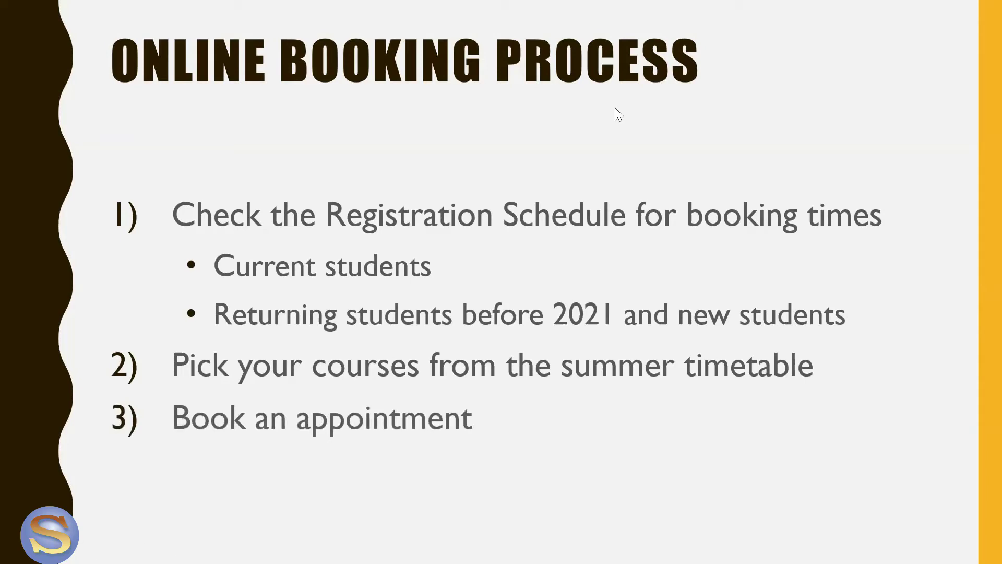
Switch to Chrome, open the 2021 Summer Semester timetable from the school's home page, and look over its filter criteria and course list
{"action": "key", "text": "alt+Tab"}
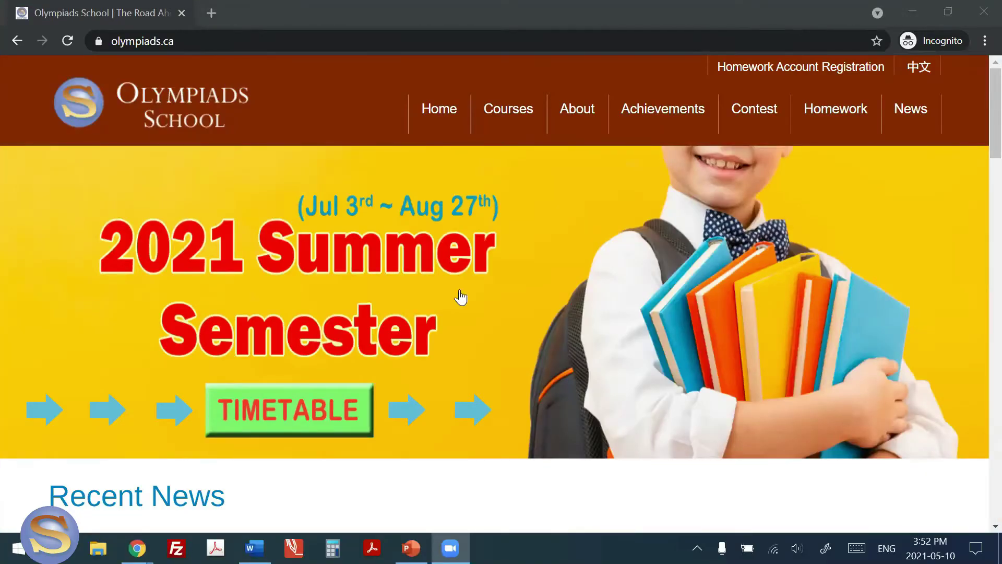
{"action": "left_click", "coordinate": [319, 421]}
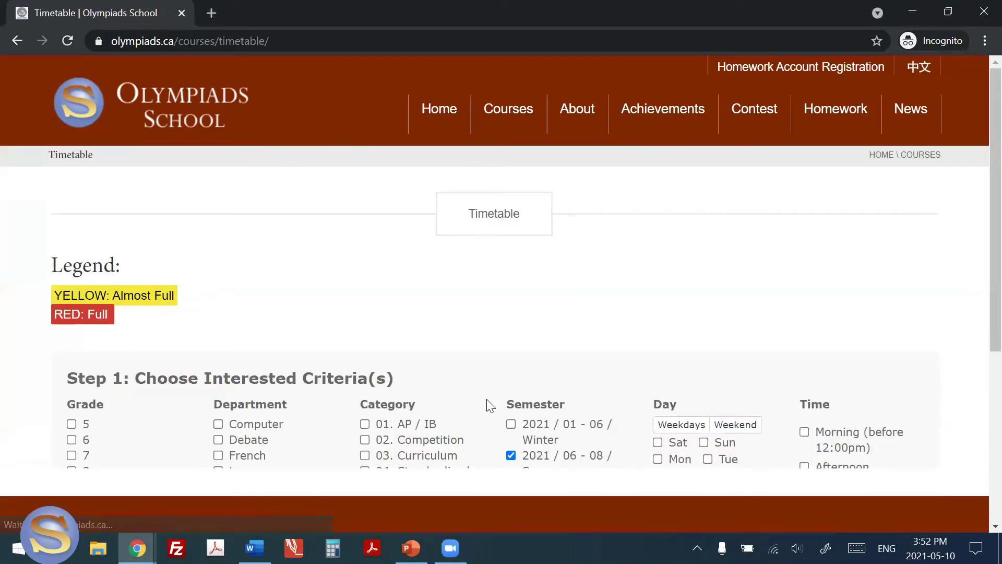
{"action": "scroll", "coordinate": [490, 406], "scroll_direction": "down", "scroll_amount": 5}
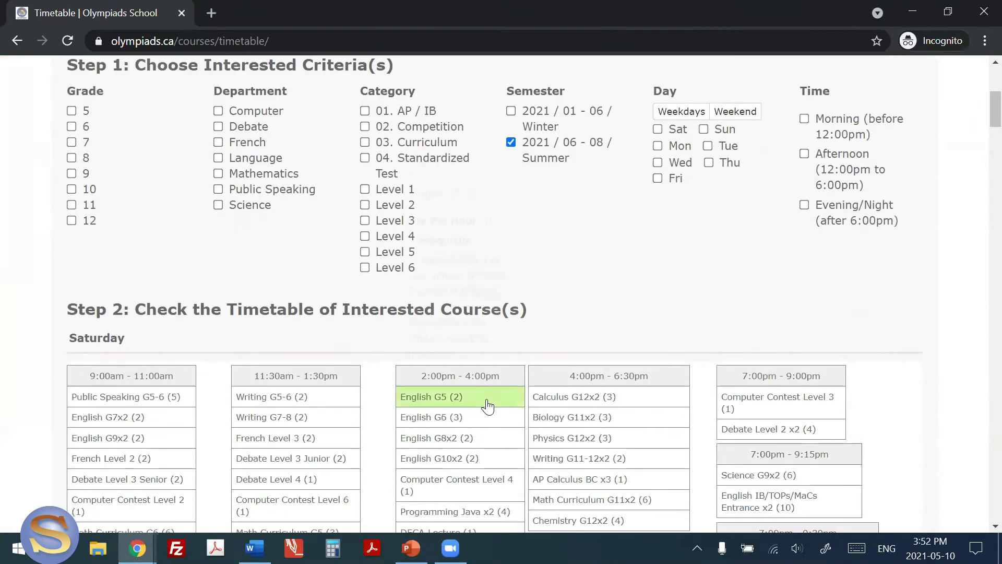
{"action": "scroll", "coordinate": [488, 406], "scroll_direction": "down", "scroll_amount": 4}
{"action": "scroll", "coordinate": [488, 407], "scroll_direction": "up", "scroll_amount": 5}
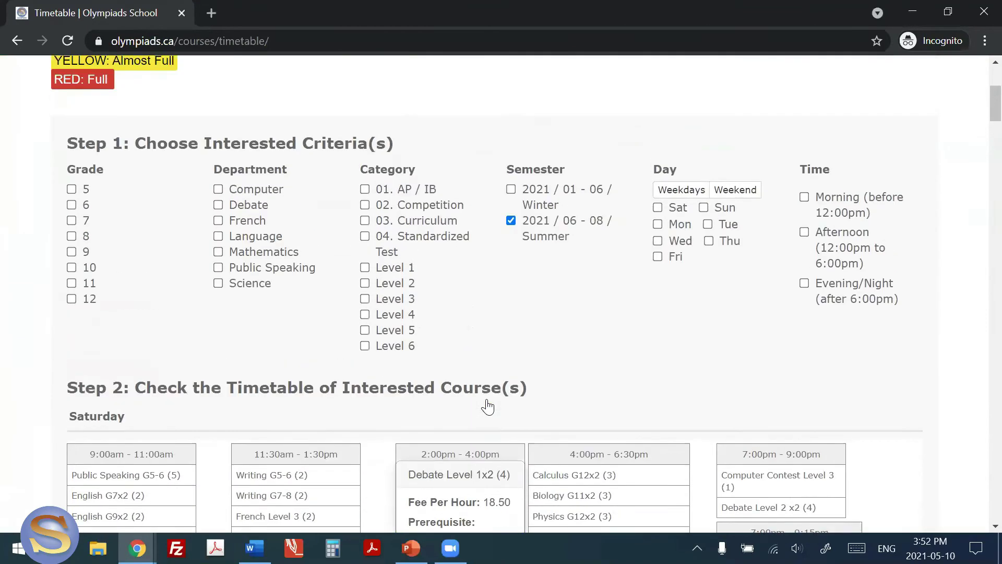
{"action": "scroll", "coordinate": [490, 405], "scroll_direction": "up", "scroll_amount": 2}
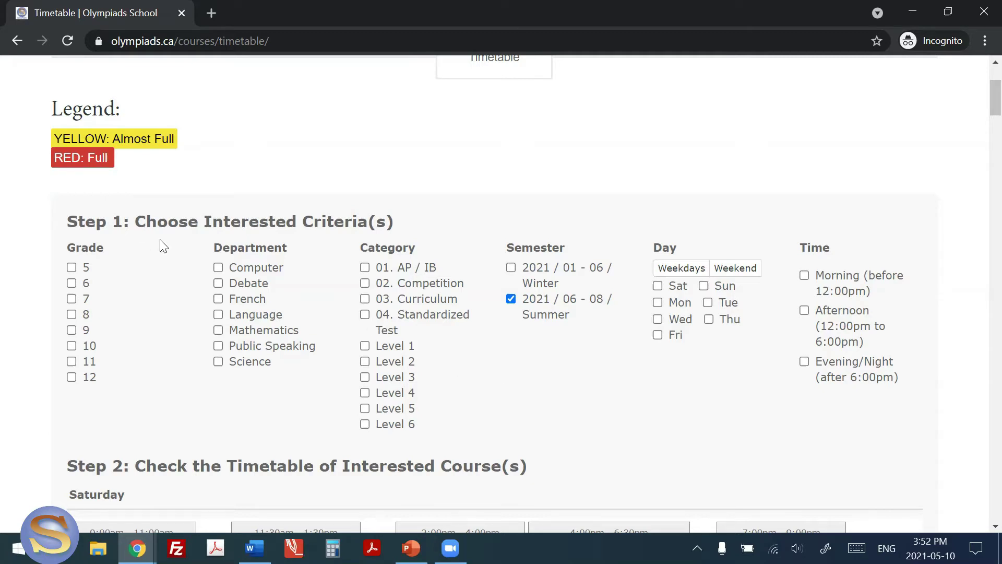
Filter the timetable to Grade 6 and view the details of the Saturday Math Curriculum G6, Writing G5-6 and English G6 classes
{"action": "left_click", "coordinate": [73, 285]}
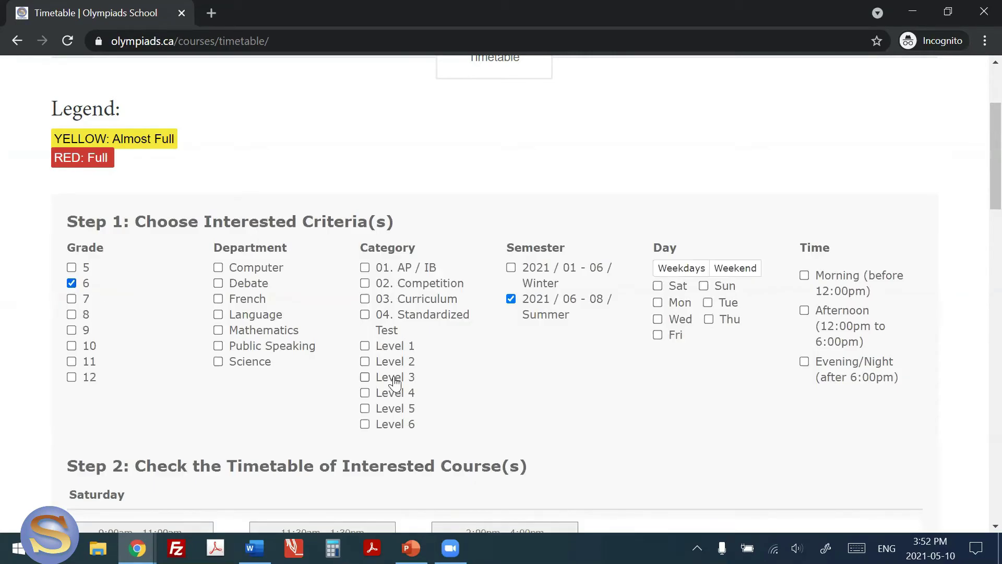
{"action": "scroll", "coordinate": [395, 384], "scroll_direction": "down", "scroll_amount": 8}
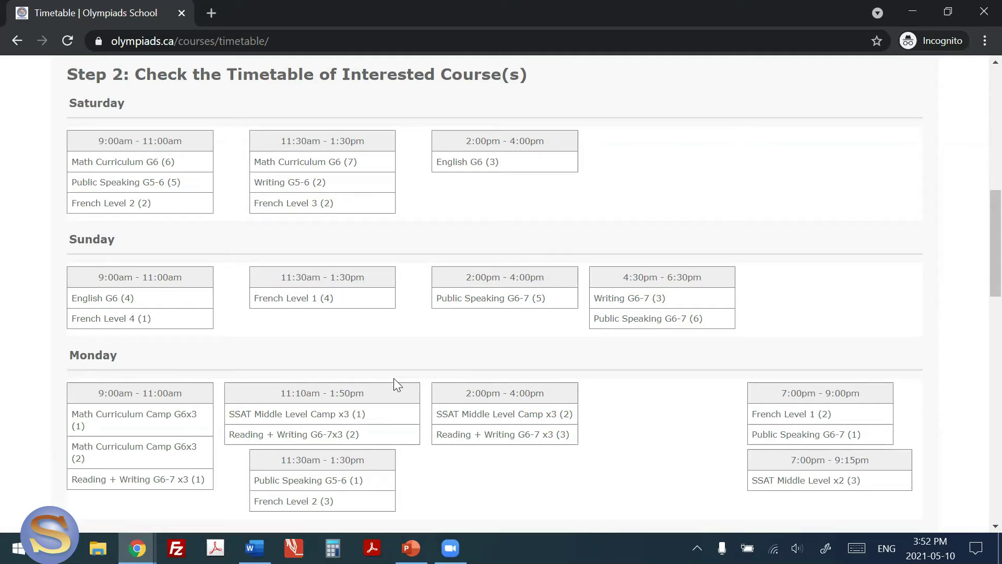
{"action": "mouse_move", "coordinate": [164, 166]}
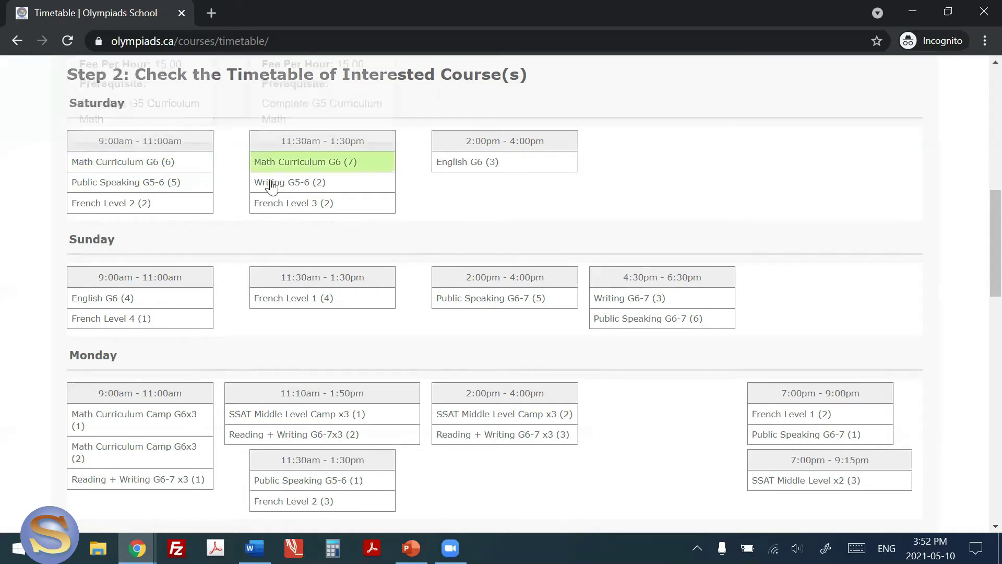
{"action": "mouse_move", "coordinate": [273, 191]}
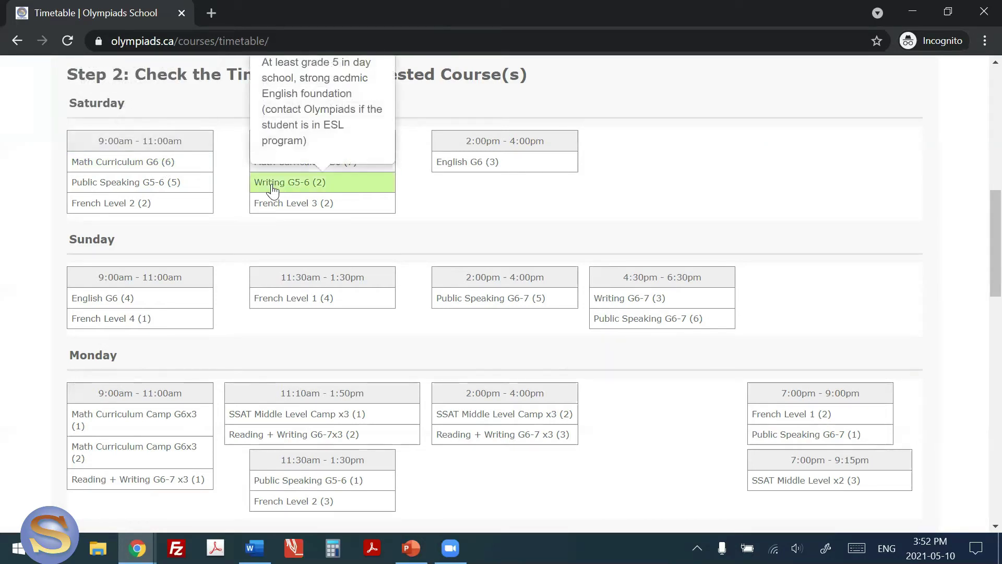
{"action": "mouse_move", "coordinate": [492, 178]}
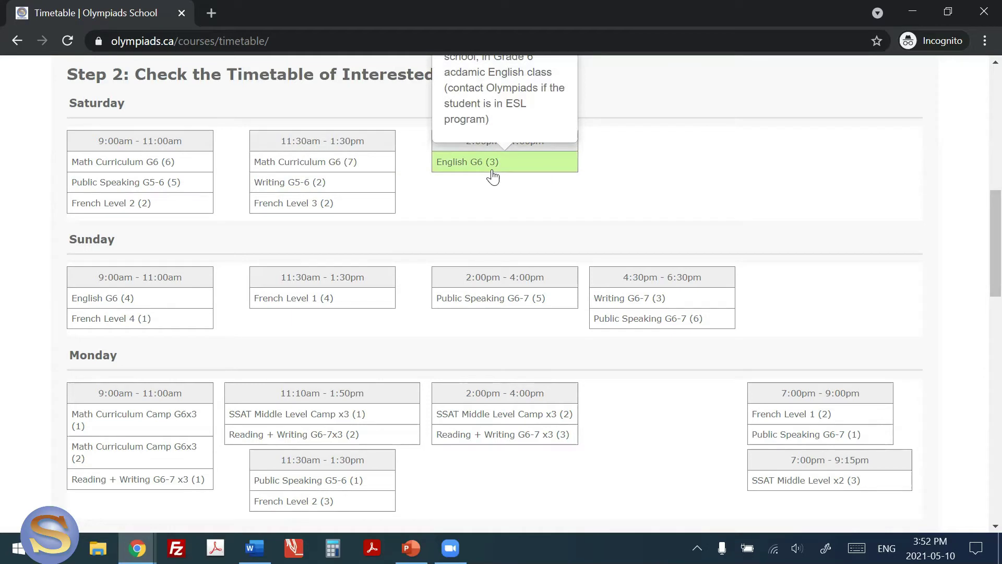
Look through the Grade 6 classes from Monday to Friday, checking the details of Monday's Math Curriculum Camp G6x3 (1)
{"action": "mouse_move", "coordinate": [138, 192]}
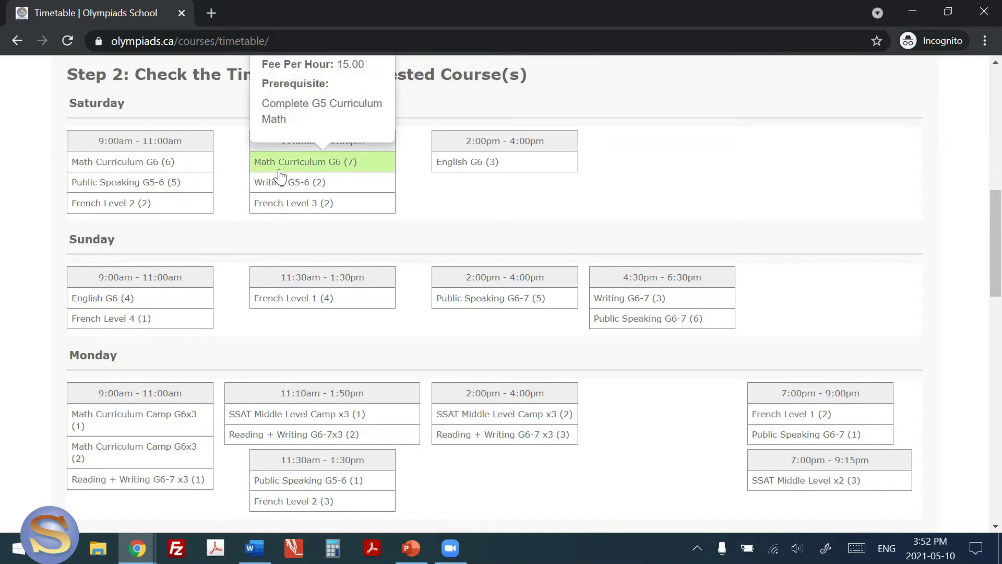
{"action": "scroll", "coordinate": [248, 399], "scroll_direction": "down", "scroll_amount": 5}
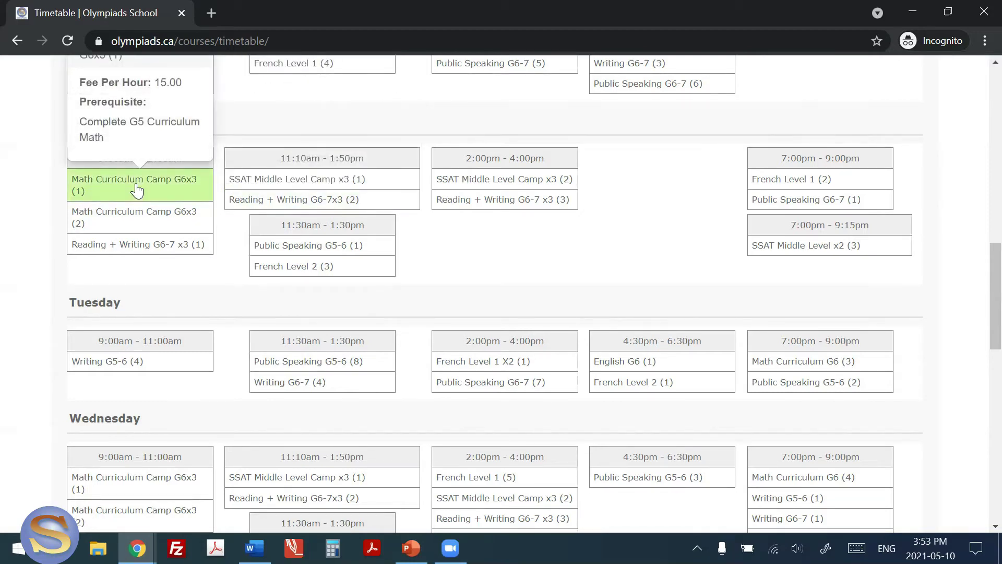
{"action": "scroll", "coordinate": [166, 365], "scroll_direction": "down", "scroll_amount": 3}
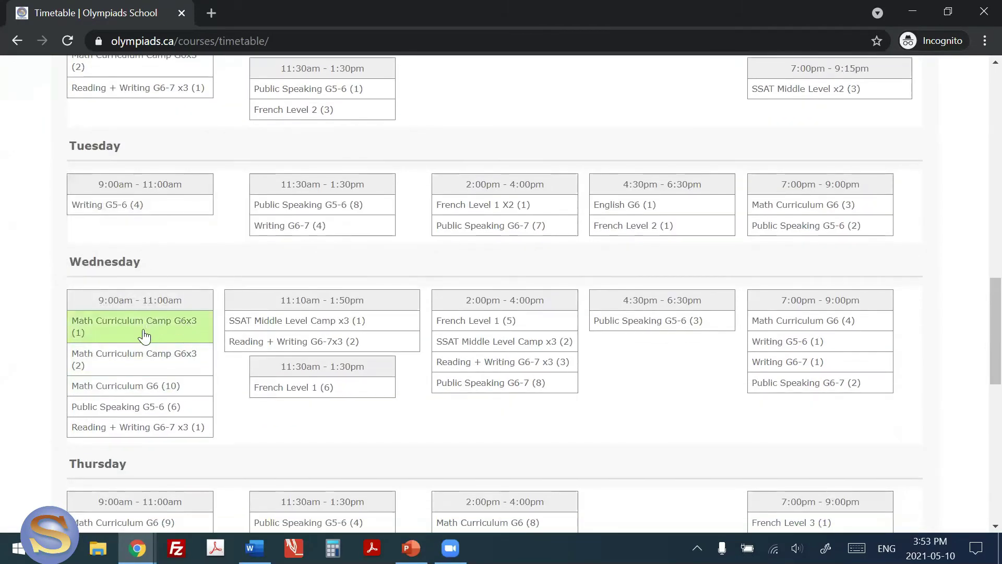
{"action": "scroll", "coordinate": [145, 336], "scroll_direction": "down", "scroll_amount": 2}
{"action": "scroll", "coordinate": [145, 337], "scroll_direction": "down", "scroll_amount": 4}
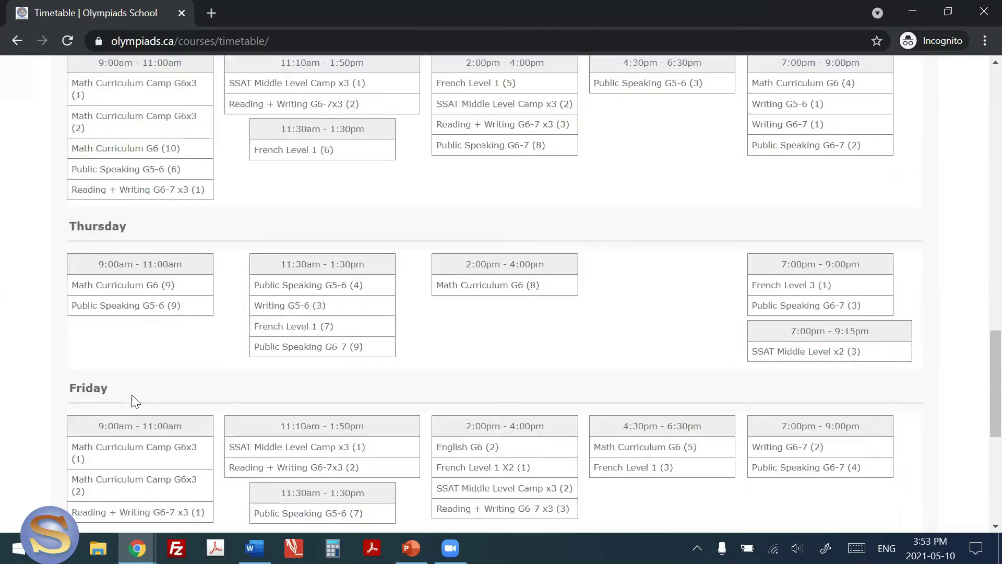
View the details of Friday's Math Curriculum Camp G6x3, Reading + Writing G6-7 x3 and SSAT Middle Level Camp x3 classes
{"action": "mouse_move", "coordinate": [162, 381]}
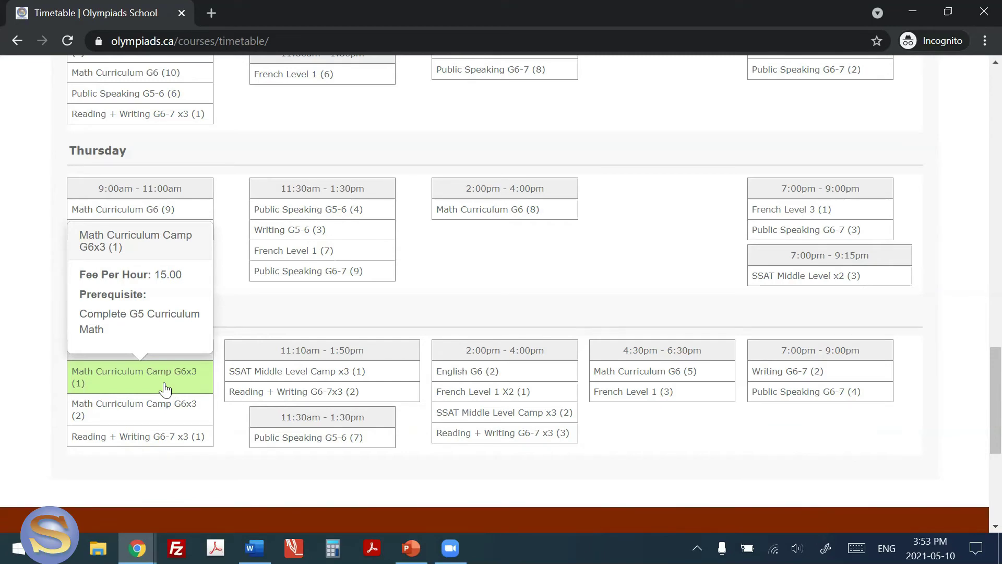
{"action": "mouse_move", "coordinate": [244, 405]}
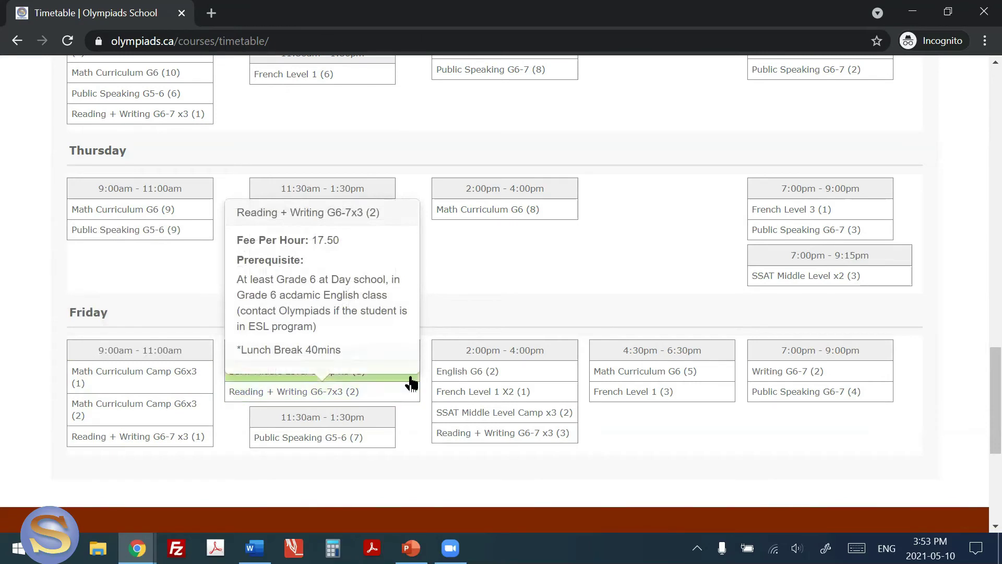
{"action": "mouse_move", "coordinate": [458, 404]}
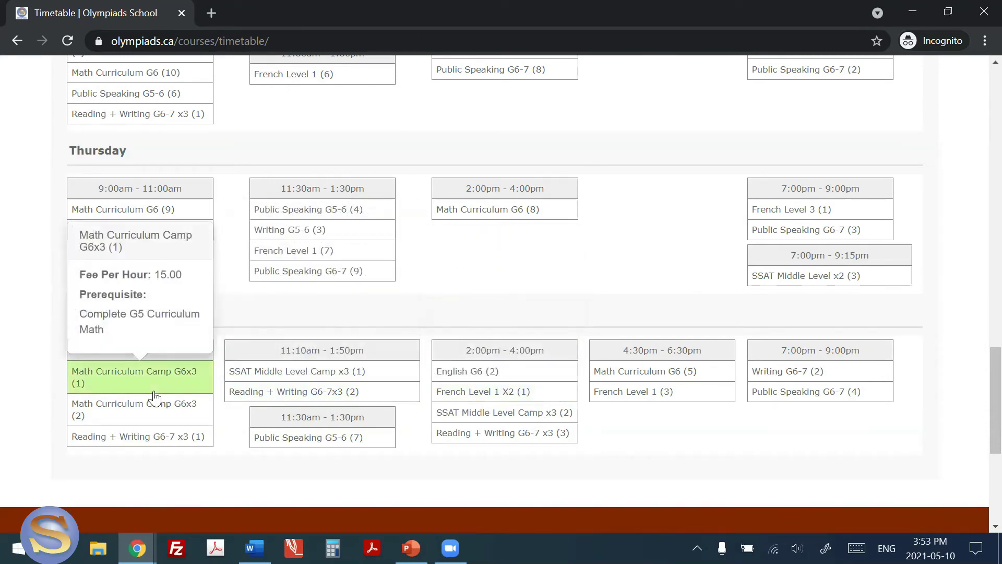
{"action": "mouse_move", "coordinate": [128, 447]}
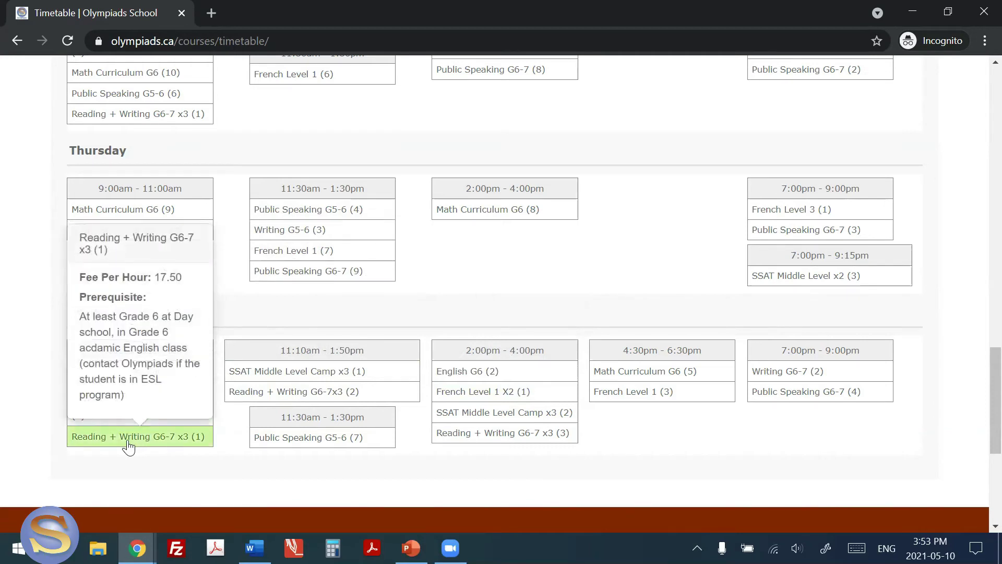
{"action": "mouse_move", "coordinate": [271, 375]}
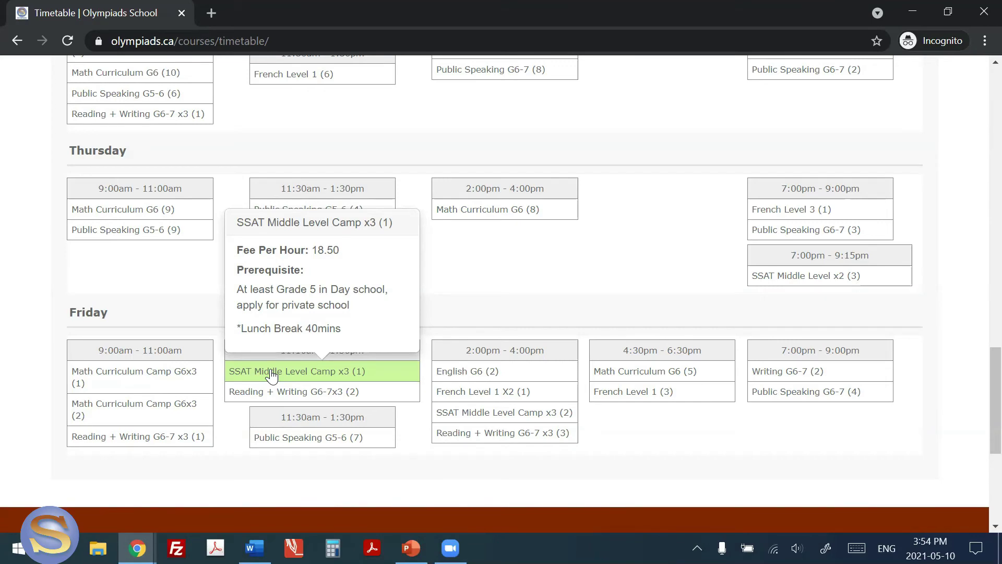
Change the timetable filter from Grade 6 to Grade 7, adding the Mathematics department and the Evening/Night (after 6:00pm) time
{"action": "scroll", "coordinate": [271, 375], "scroll_direction": "up", "scroll_amount": 20}
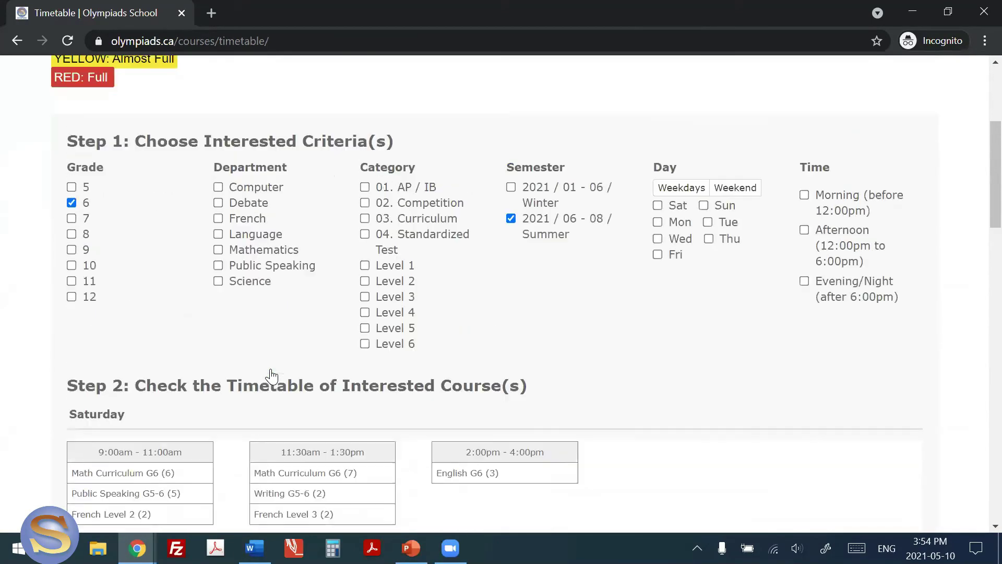
{"action": "scroll", "coordinate": [272, 375], "scroll_direction": "up", "scroll_amount": 2}
{"action": "left_click", "coordinate": [72, 284]}
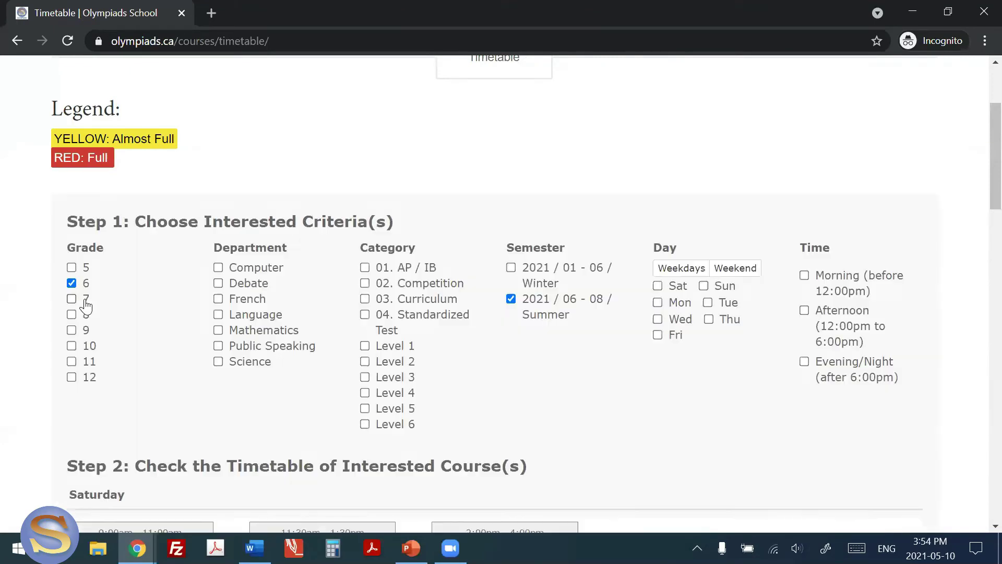
{"action": "left_click", "coordinate": [73, 299]}
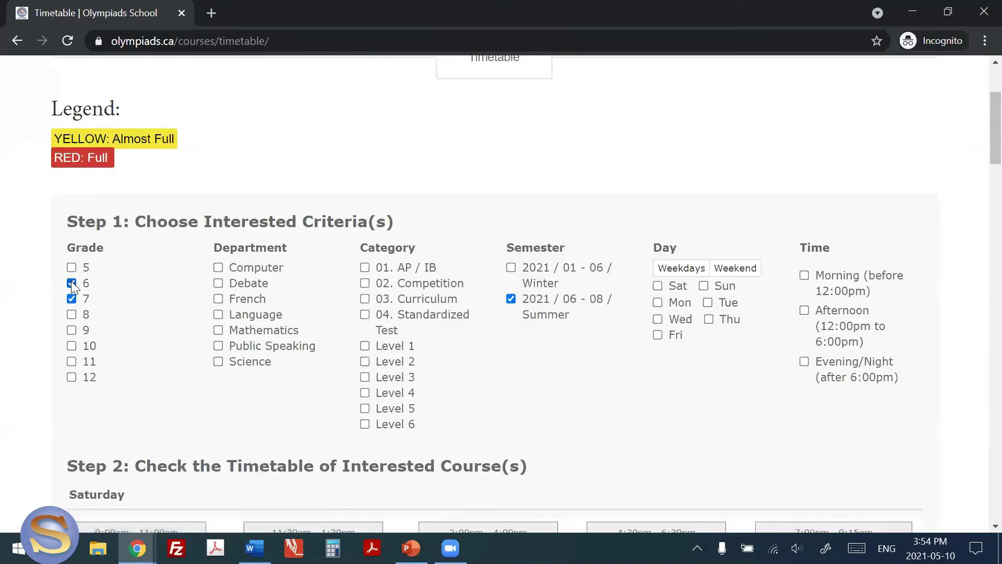
{"action": "left_click", "coordinate": [72, 282]}
{"action": "left_click", "coordinate": [71, 283]}
{"action": "left_click", "coordinate": [258, 334]}
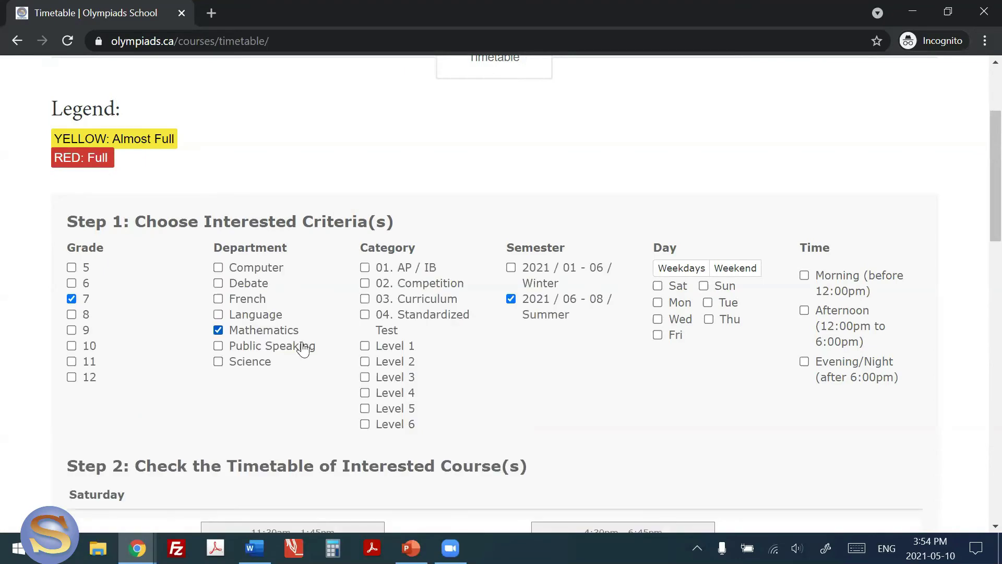
{"action": "left_click", "coordinate": [804, 362]}
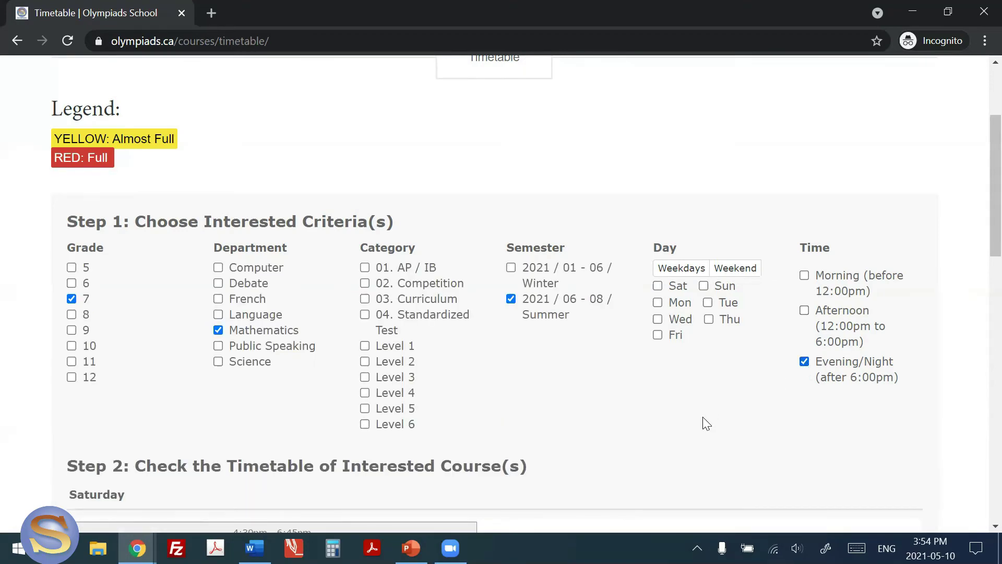
Review the filtered Grade 7 evening math classes and their time slots from Saturday through Friday
{"action": "scroll", "coordinate": [703, 421], "scroll_direction": "down", "scroll_amount": 7}
{"action": "scroll", "coordinate": [702, 420], "scroll_direction": "down", "scroll_amount": 2}
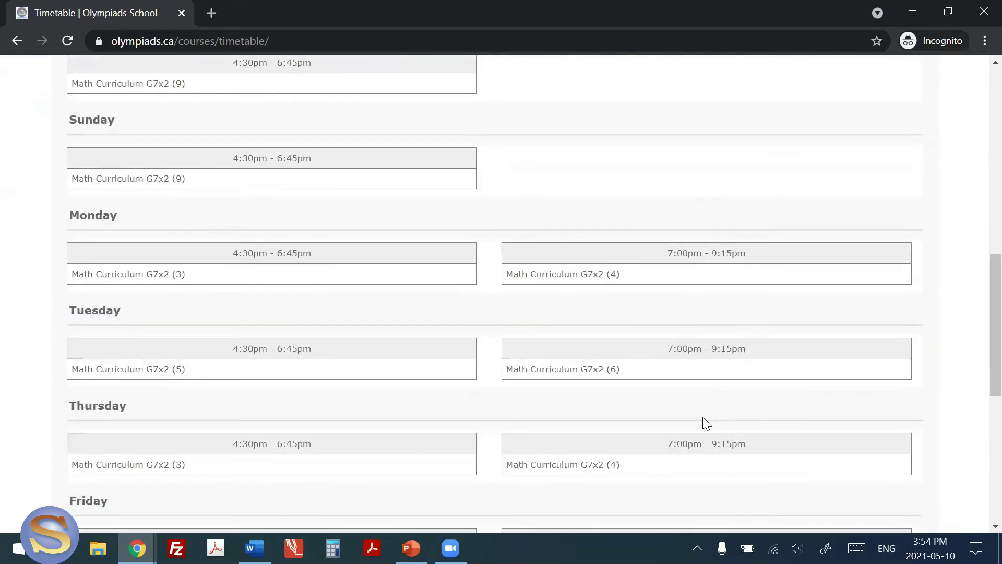
{"action": "scroll", "coordinate": [705, 420], "scroll_direction": "up", "scroll_amount": 2}
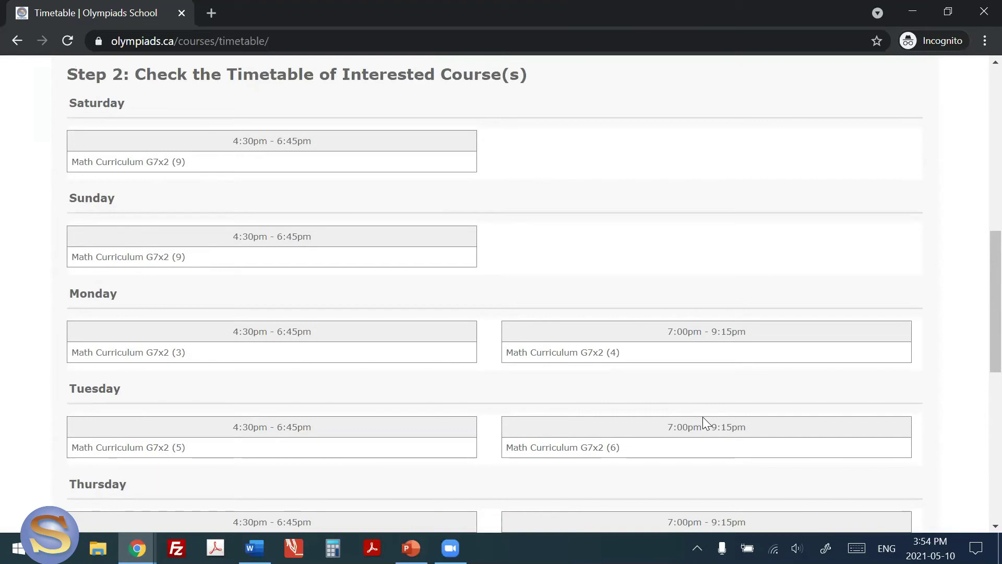
{"action": "mouse_move", "coordinate": [254, 174]}
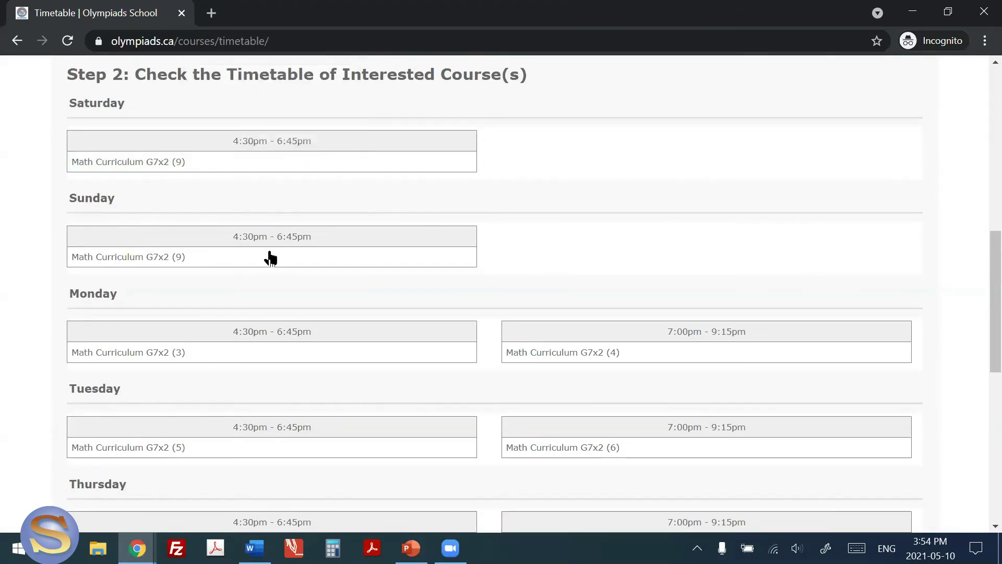
{"action": "mouse_move", "coordinate": [381, 346]}
{"action": "scroll", "coordinate": [382, 346], "scroll_direction": "down", "scroll_amount": 6}
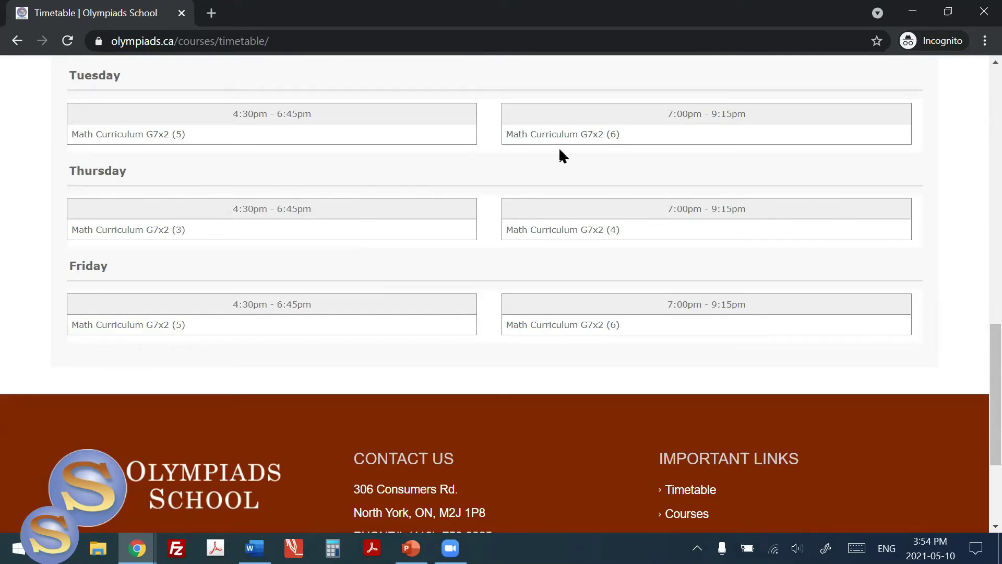
{"action": "mouse_move", "coordinate": [152, 244]}
Go back to the school's home page and open the summer appointment booking for current students registering G6 courses
{"action": "scroll", "coordinate": [516, 328], "scroll_direction": "up", "scroll_amount": 11}
{"action": "scroll", "coordinate": [218, 258], "scroll_direction": "up", "scroll_amount": 5}
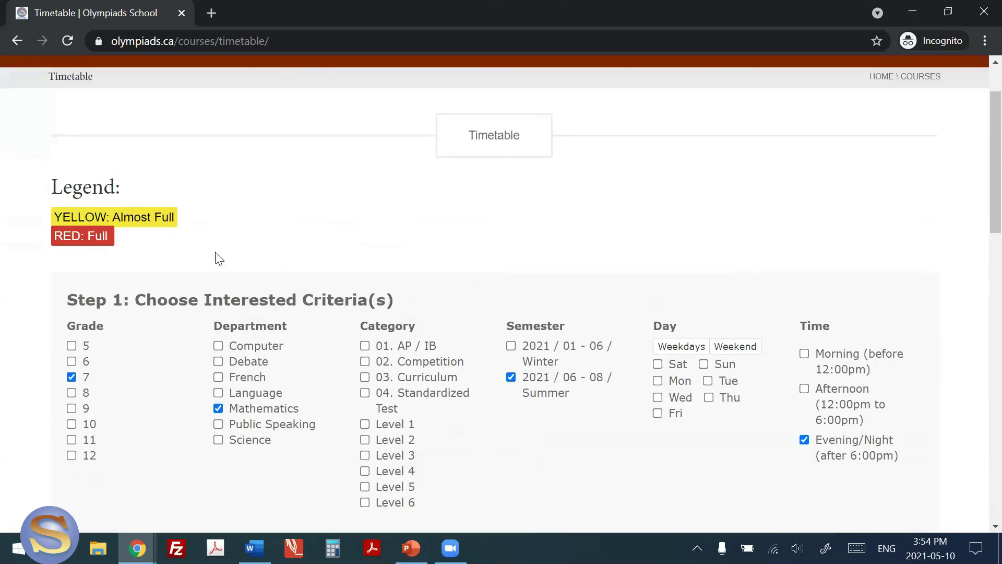
{"action": "left_click", "coordinate": [215, 124]}
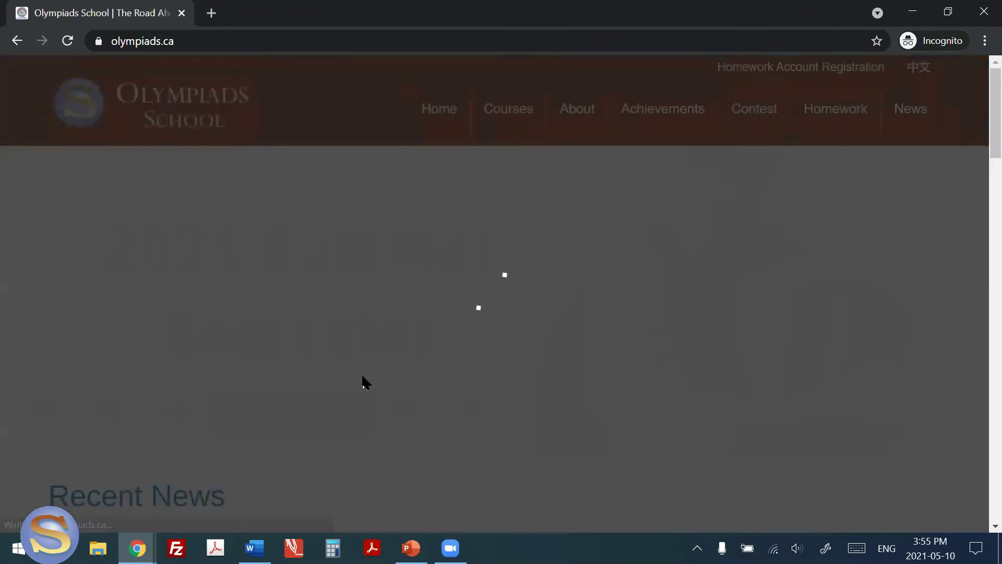
{"action": "scroll", "coordinate": [361, 374], "scroll_direction": "down", "scroll_amount": 10}
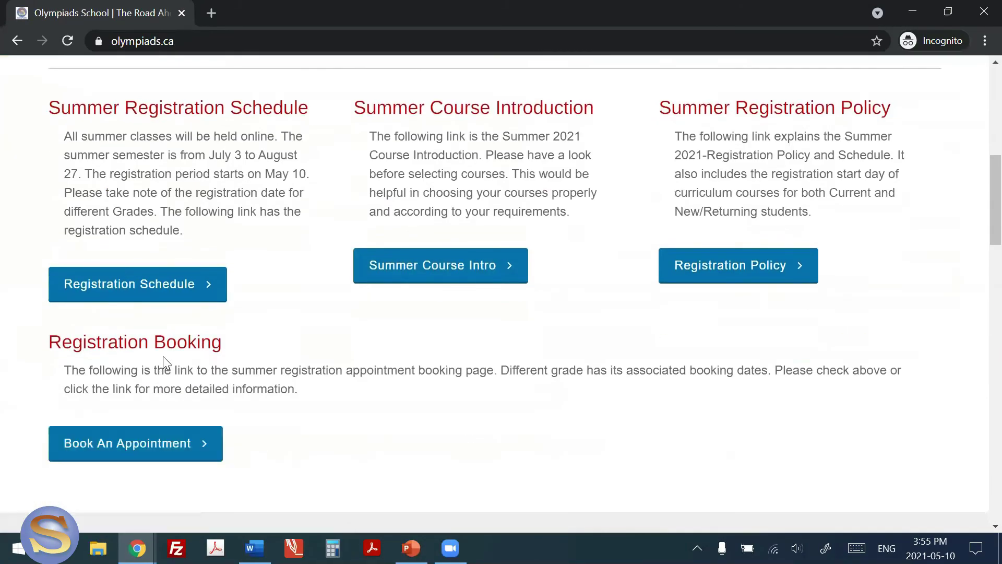
{"action": "left_click", "coordinate": [150, 448]}
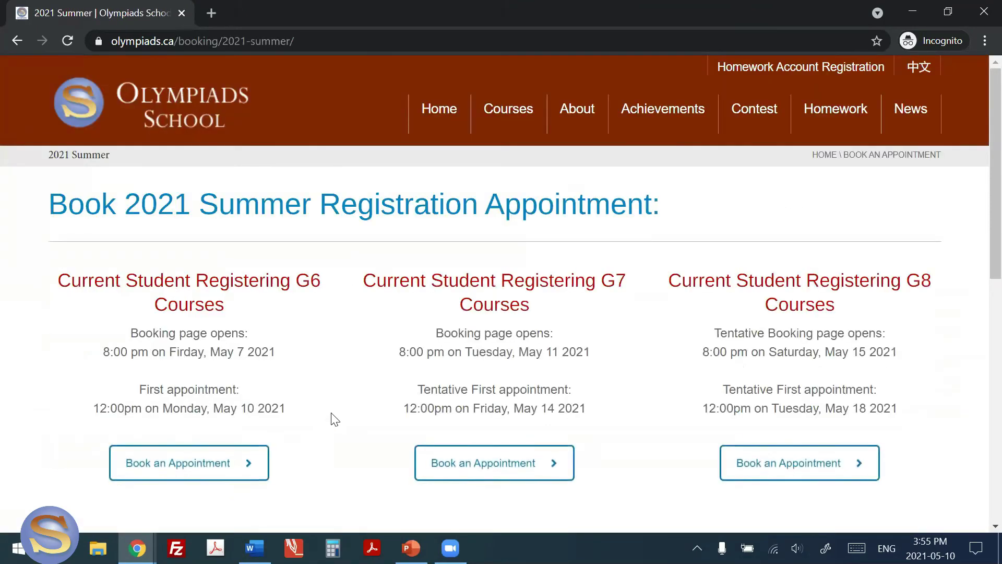
{"action": "scroll", "coordinate": [341, 409], "scroll_direction": "down", "scroll_amount": 2}
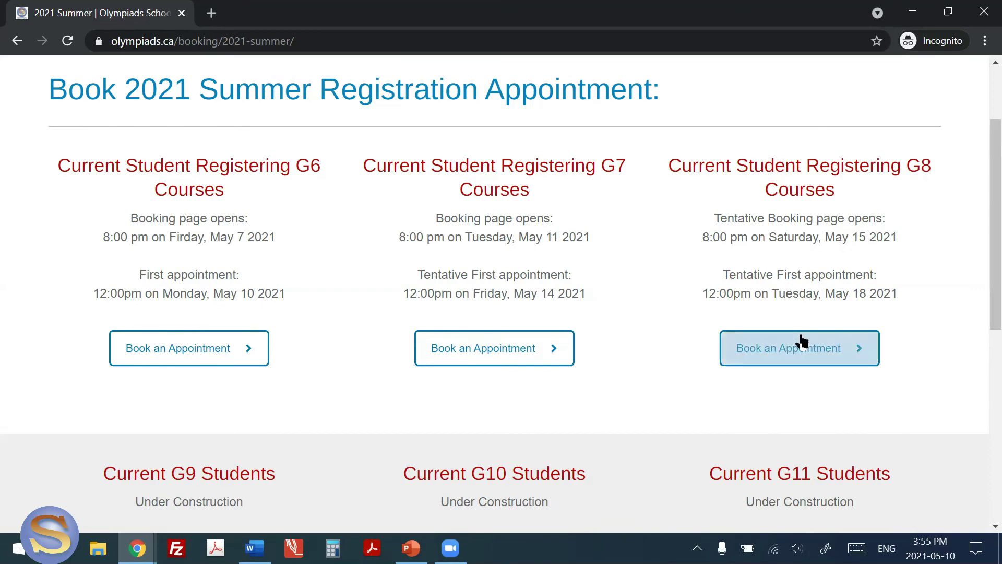
{"action": "left_click", "coordinate": [201, 354]}
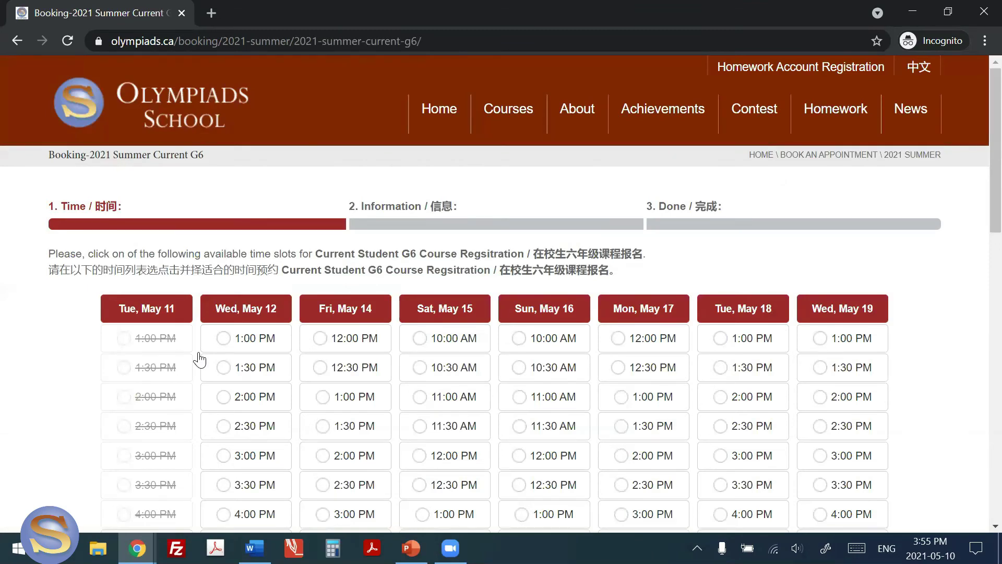
Try the 3:00 PM slot on Wed, May 12, and choose 11:00 AM on Sat, May 15 for the G6 registration appointment
{"action": "scroll", "coordinate": [199, 361], "scroll_direction": "down", "scroll_amount": 2}
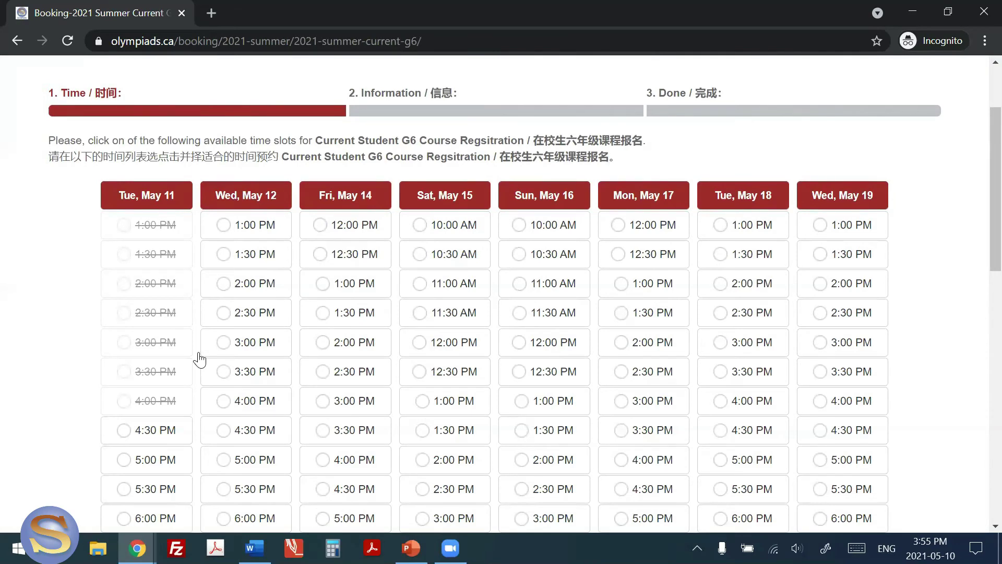
{"action": "left_click", "coordinate": [255, 338]}
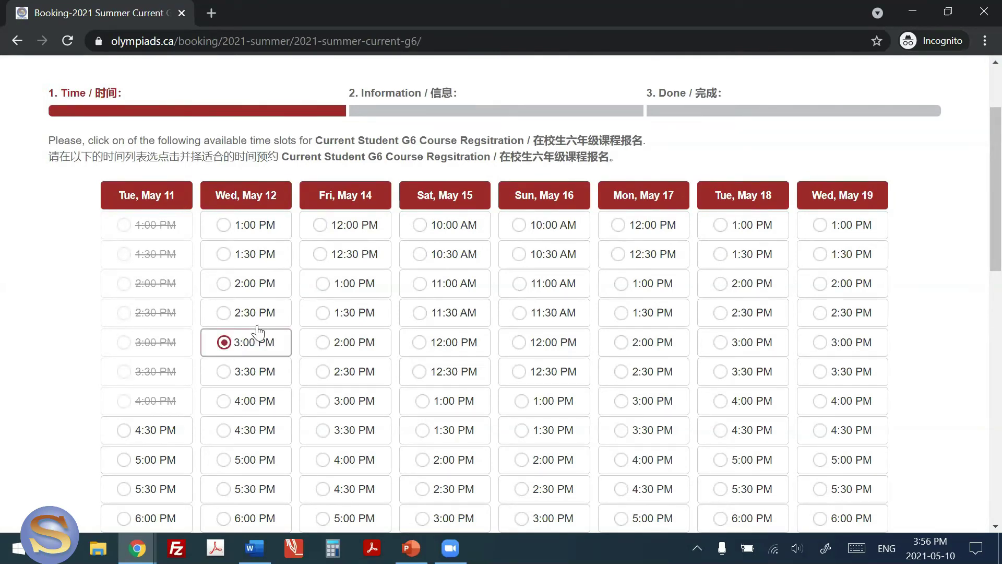
{"action": "left_click", "coordinate": [443, 246]}
{"action": "left_click", "coordinate": [451, 236]}
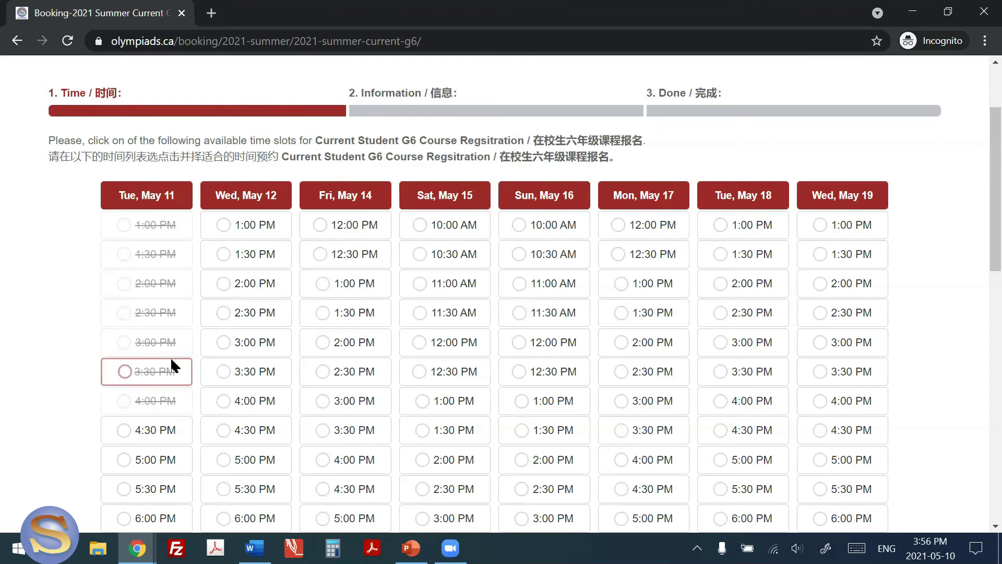
{"action": "left_click", "coordinate": [642, 429]}
{"action": "left_click", "coordinate": [452, 324]}
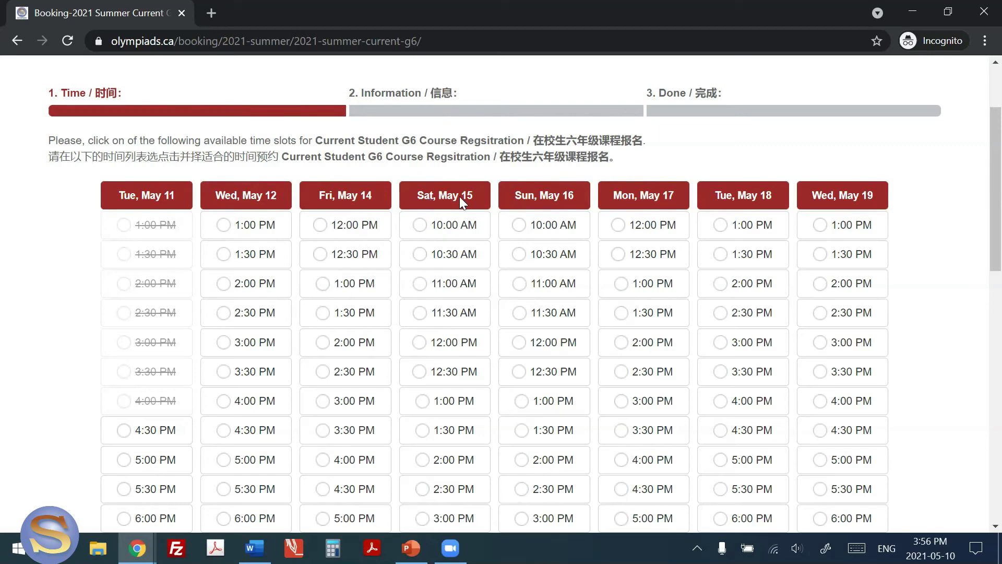
{"action": "left_click", "coordinate": [442, 283]}
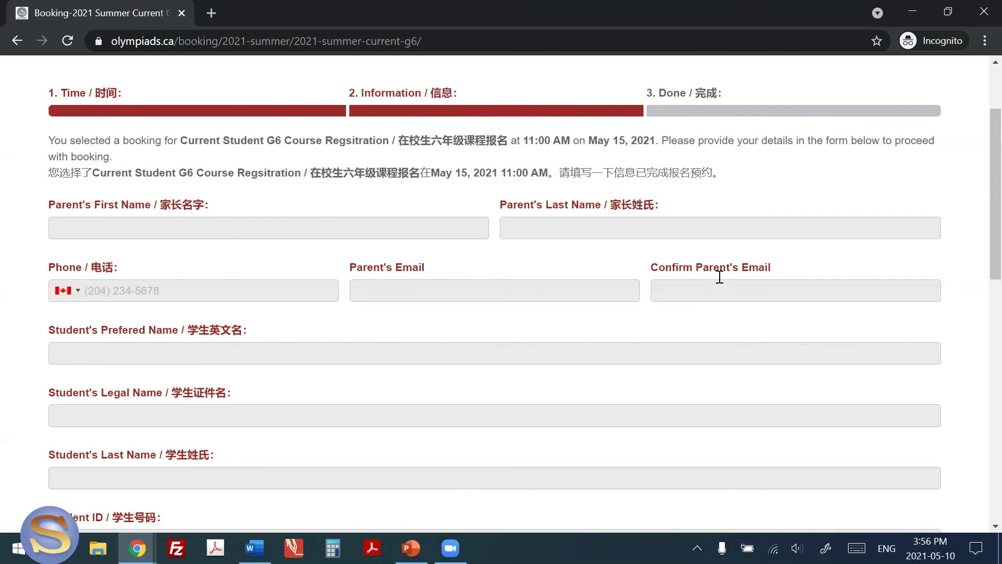
Examine the booking form's parent, student, courses interested and non-robot check fields, and leave it unfilled for the school's home page
{"action": "scroll", "coordinate": [271, 375], "scroll_direction": "down", "scroll_amount": 4}
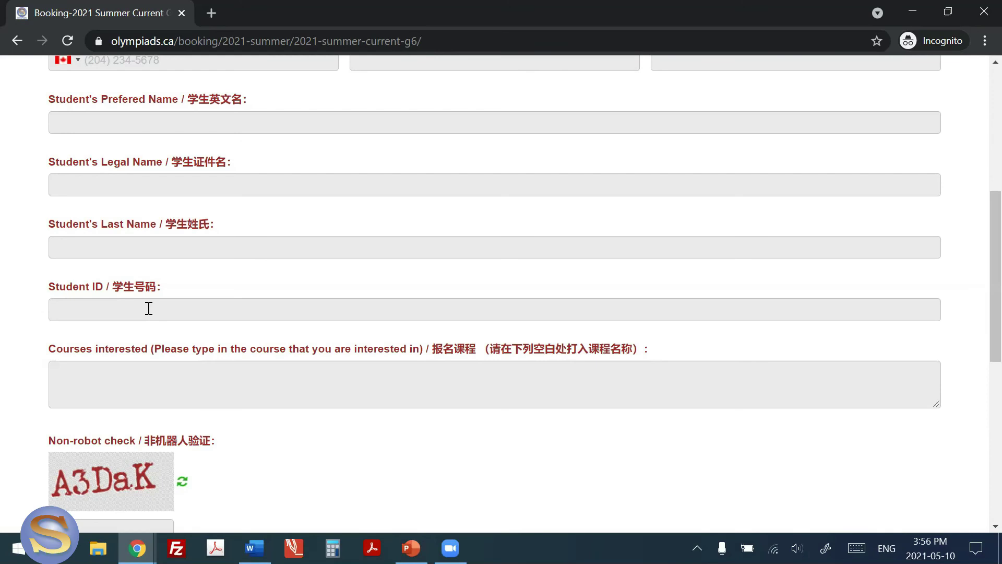
{"action": "scroll", "coordinate": [434, 317], "scroll_direction": "up", "scroll_amount": 7}
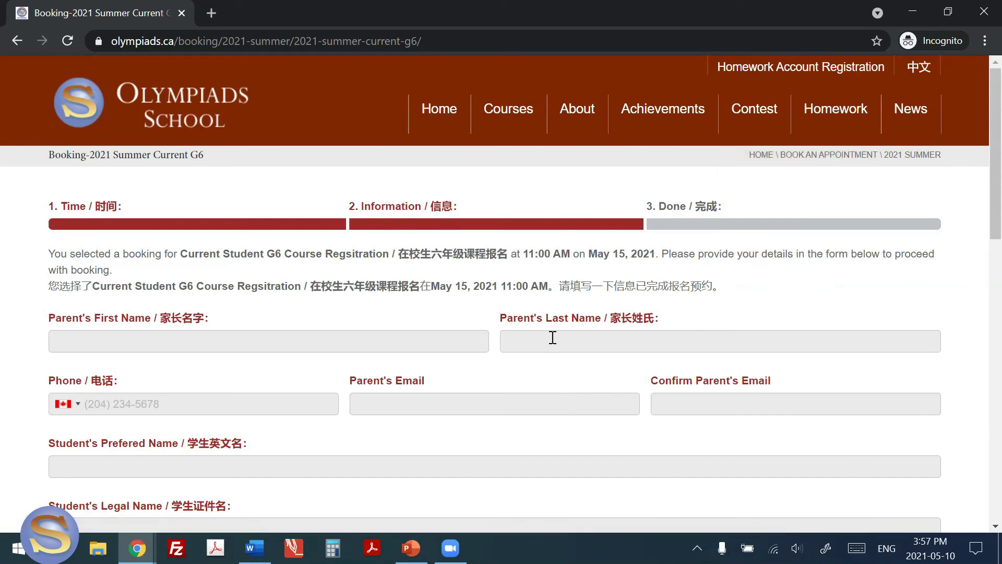
{"action": "scroll", "coordinate": [552, 337], "scroll_direction": "down", "scroll_amount": 4}
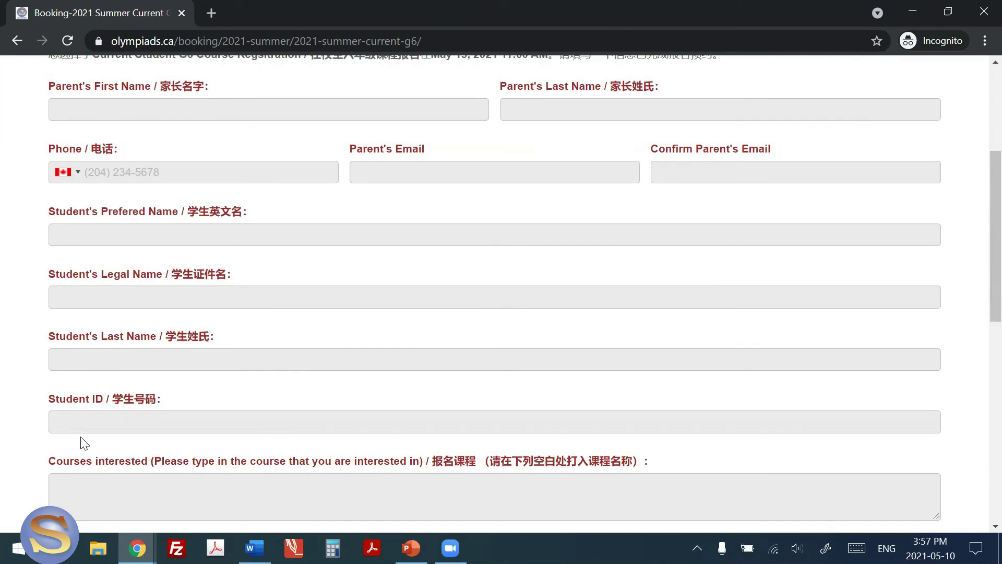
{"action": "scroll", "coordinate": [121, 445], "scroll_direction": "down", "scroll_amount": 2}
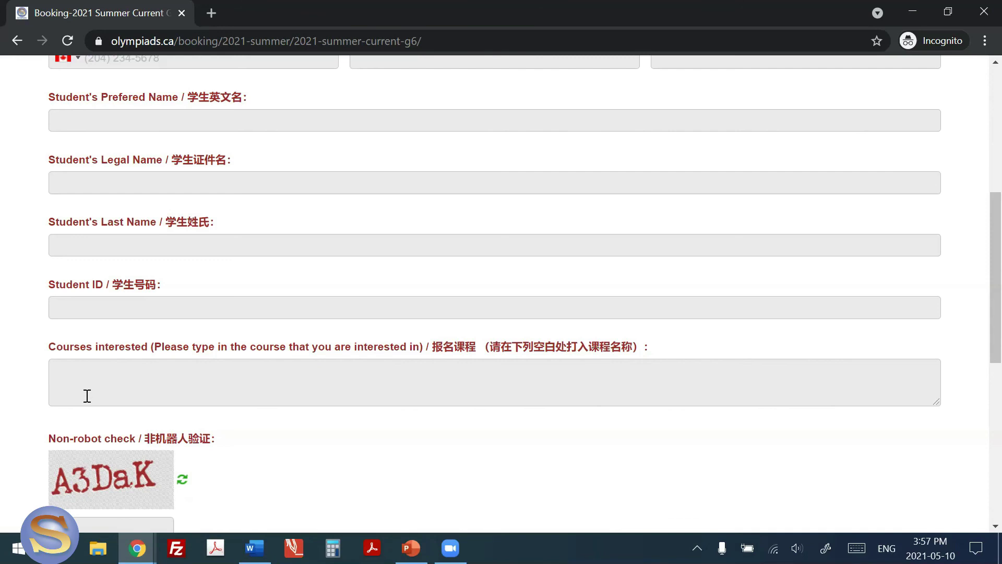
{"action": "scroll", "coordinate": [87, 396], "scroll_direction": "down", "scroll_amount": 2}
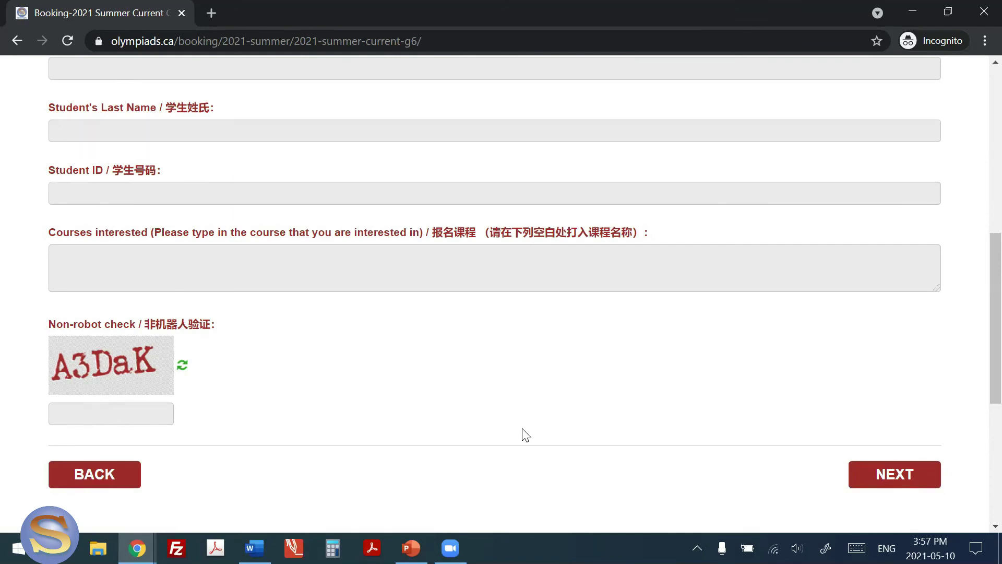
{"action": "scroll", "coordinate": [525, 435], "scroll_direction": "up", "scroll_amount": 8}
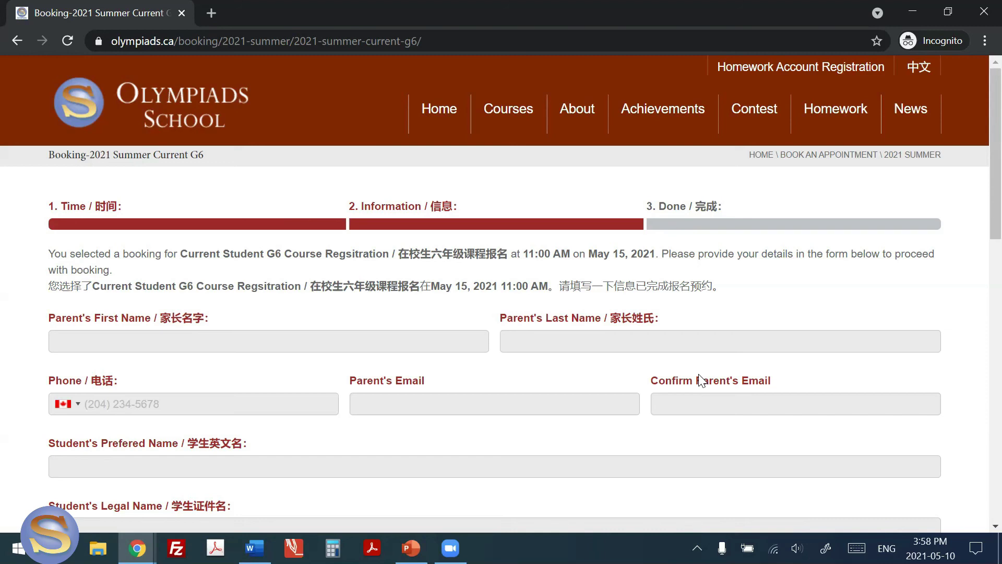
{"action": "left_click", "coordinate": [185, 101]}
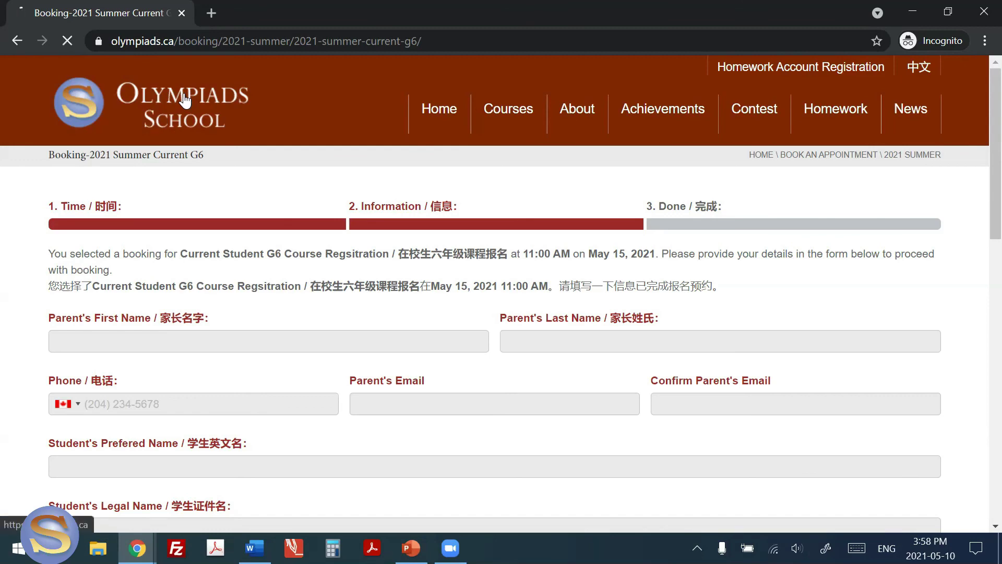